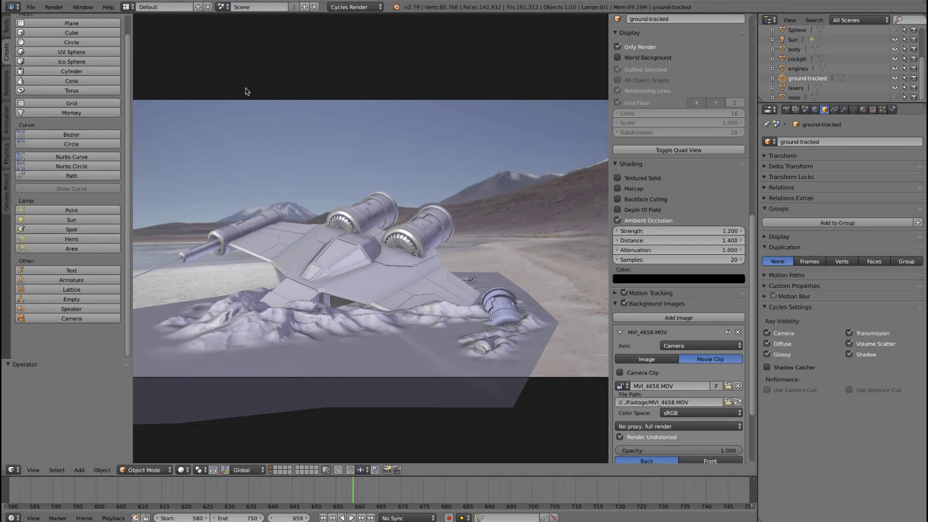
Create a new screen layout from the Default one and name it "Look dev".
{"action": "left_click", "coordinate": [198, 7]}
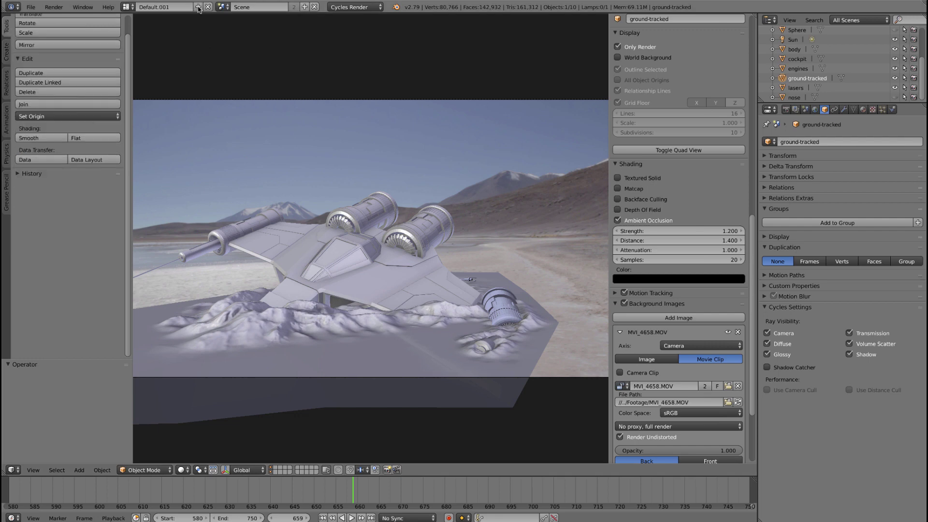
{"action": "left_click", "coordinate": [182, 7]}
{"action": "type", "text": "Look dev"}
{"action": "key", "text": "Return"}
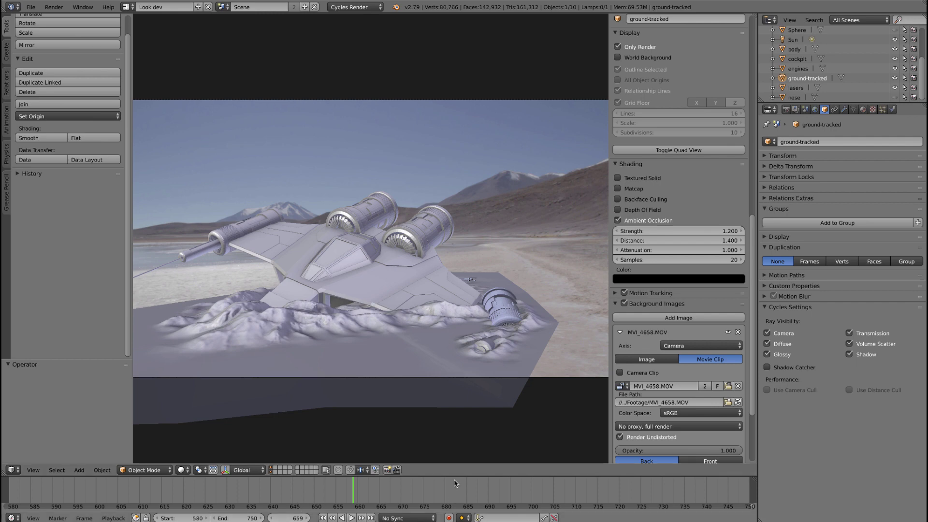
Split the 3D view above a shortened timeline into two stacked areas and make the upper one a Node Editor.
{"action": "left_click_drag", "start_coordinate": [454, 476], "coordinate": [451, 491]}
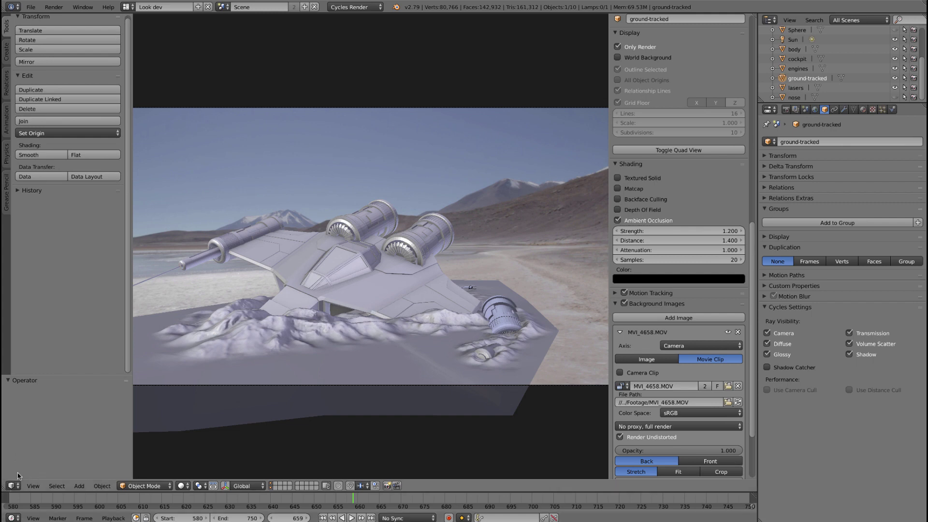
{"action": "left_click_drag", "start_coordinate": [5, 490], "coordinate": [17, 237]}
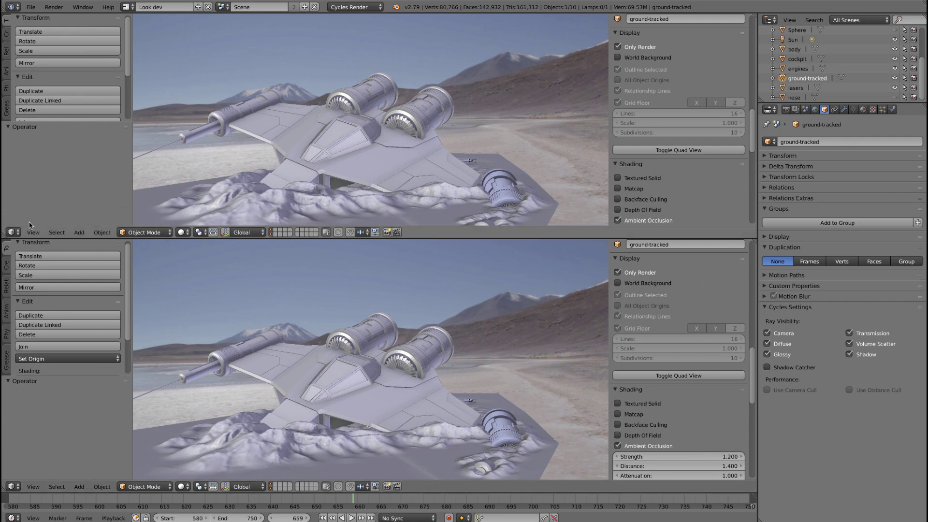
{"action": "left_click", "coordinate": [12, 232]}
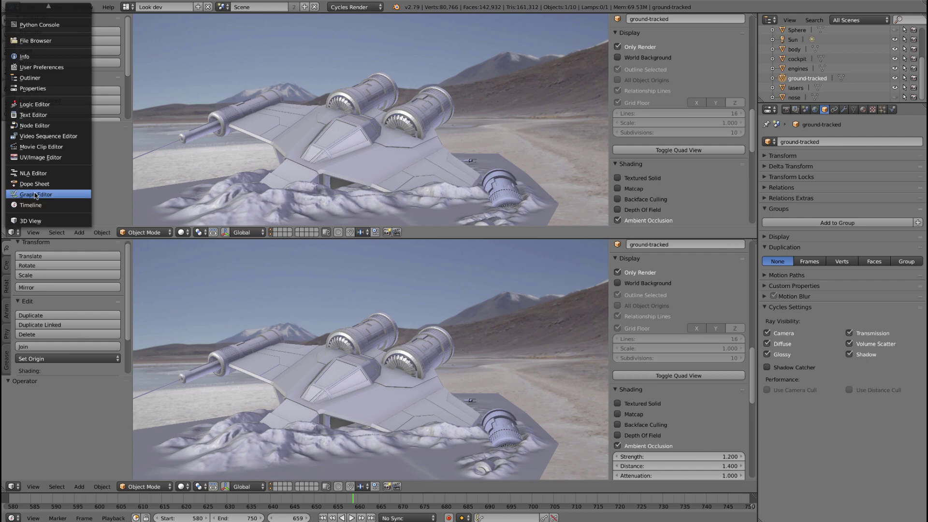
{"action": "left_click", "coordinate": [48, 125]}
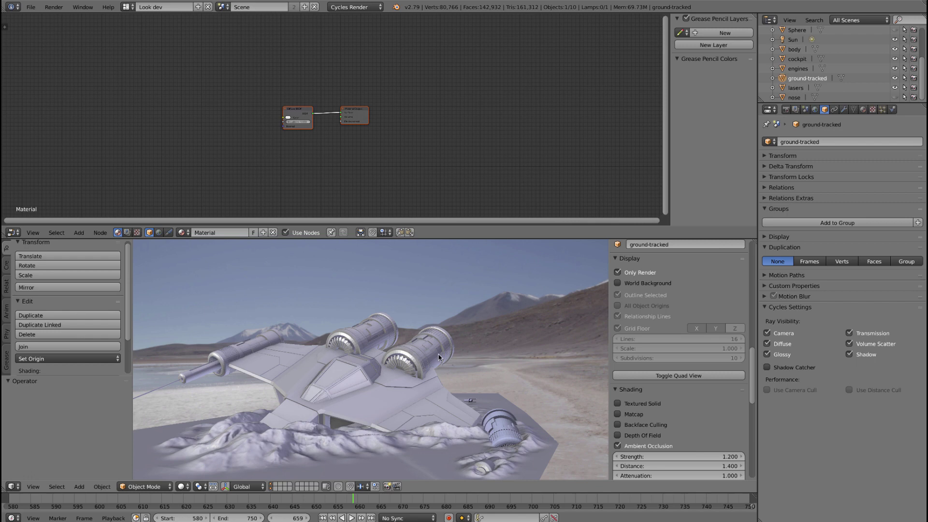
Disable Only Render in the 3D view and apply smooth shading to the ship's engines, lasers and body.
{"action": "right_click", "coordinate": [368, 335]}
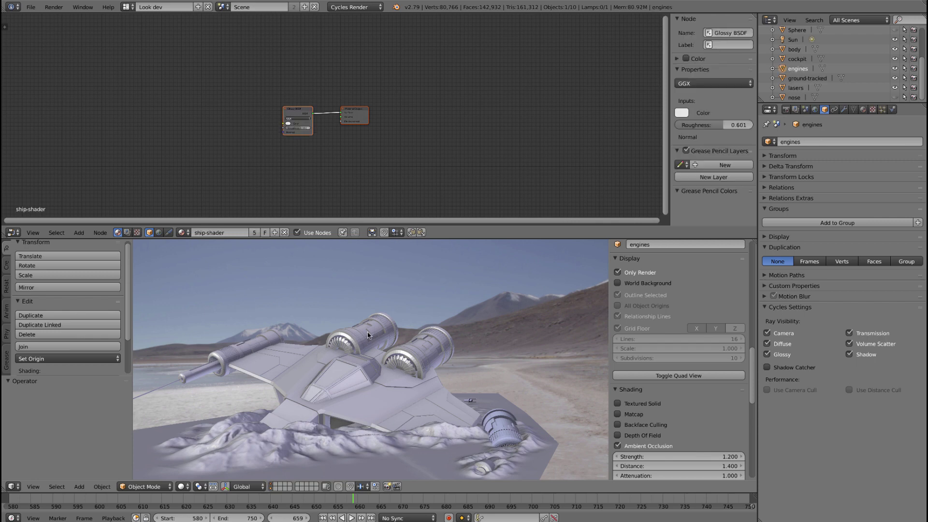
{"action": "left_click", "coordinate": [647, 274]}
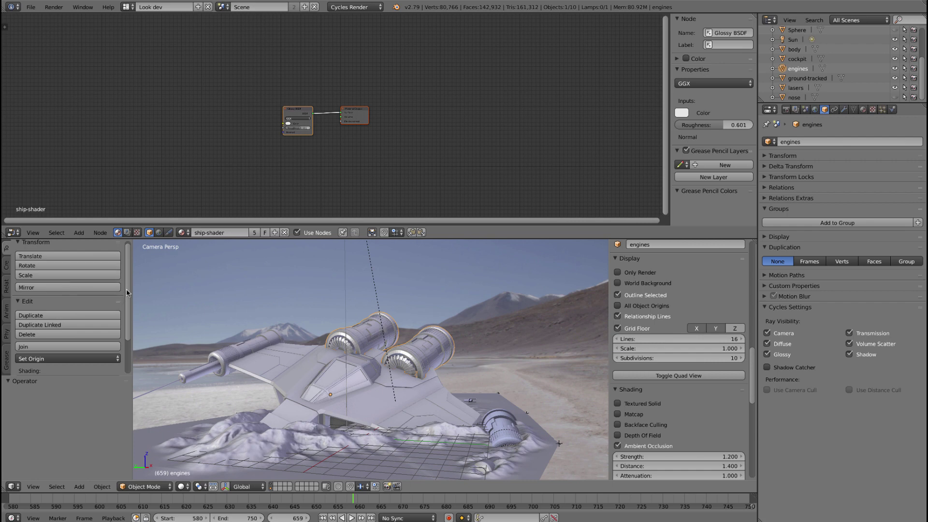
{"action": "left_click_drag", "start_coordinate": [127, 295], "coordinate": [128, 331]}
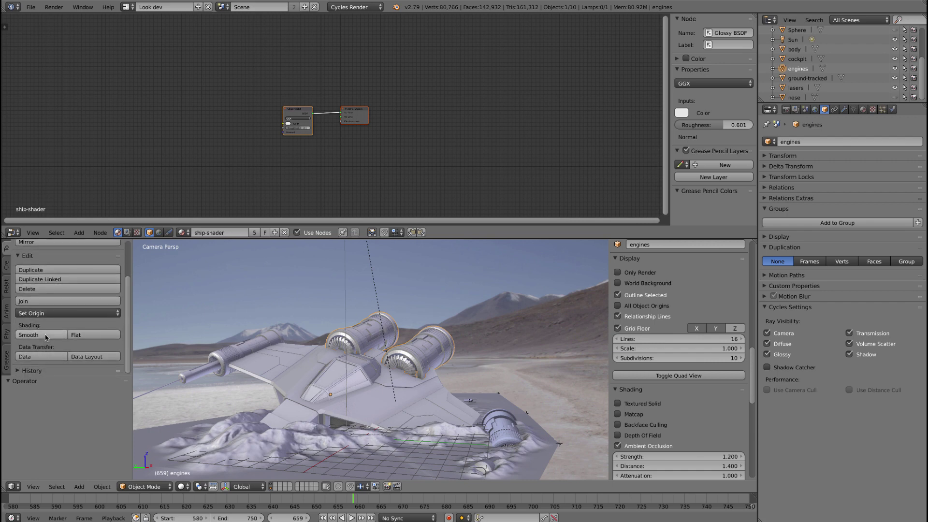
{"action": "left_click", "coordinate": [43, 335]}
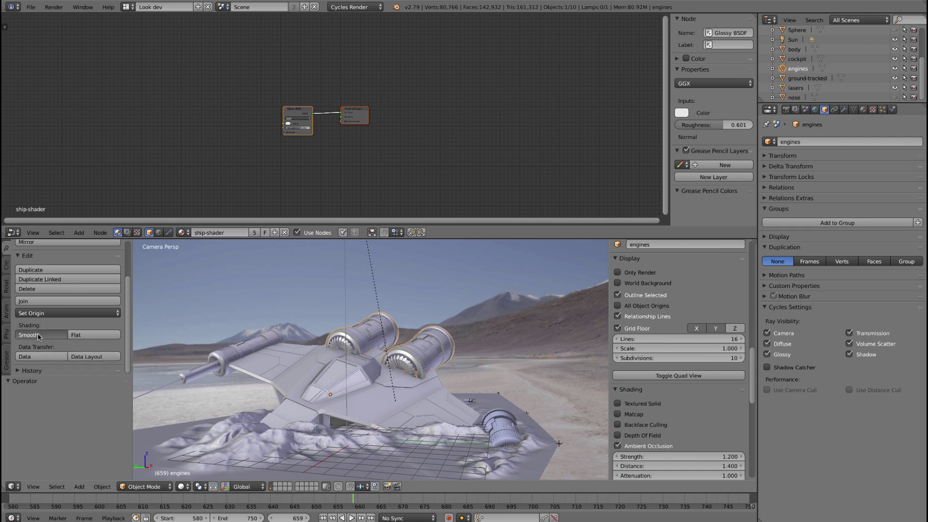
{"action": "right_click", "coordinate": [229, 355]}
{"action": "left_click", "coordinate": [42, 335]}
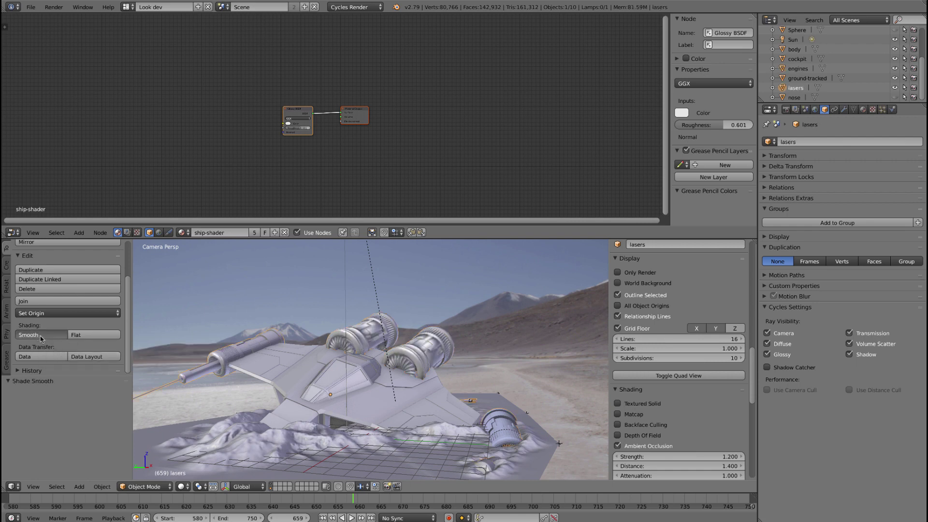
{"action": "right_click", "coordinate": [285, 369]}
{"action": "left_click", "coordinate": [42, 335]}
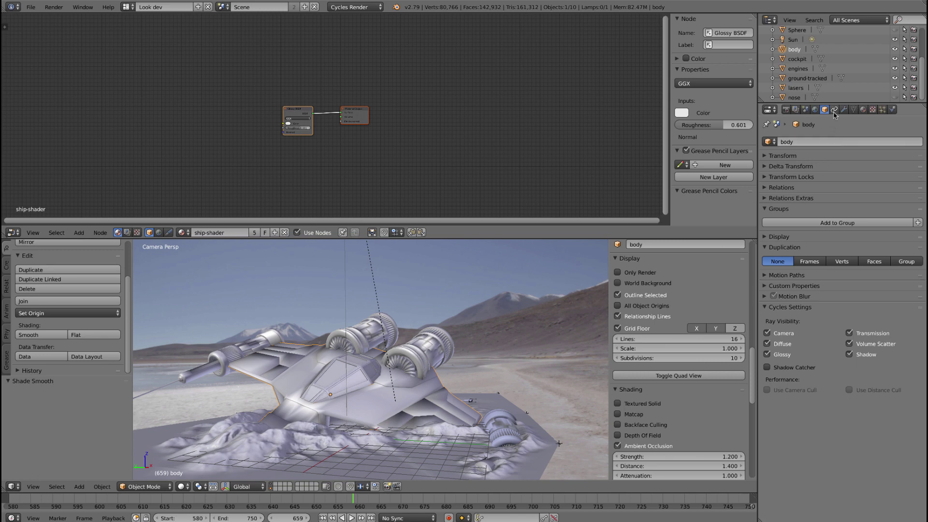
Enable Auto Smooth in the mesh normals settings of the ship's body and engines.
{"action": "left_click", "coordinate": [853, 110]}
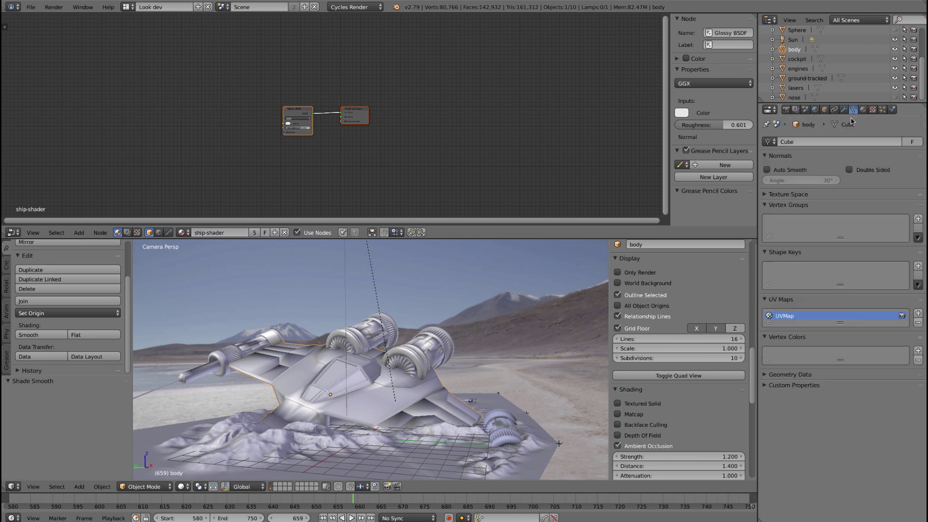
{"action": "left_click", "coordinate": [793, 171]}
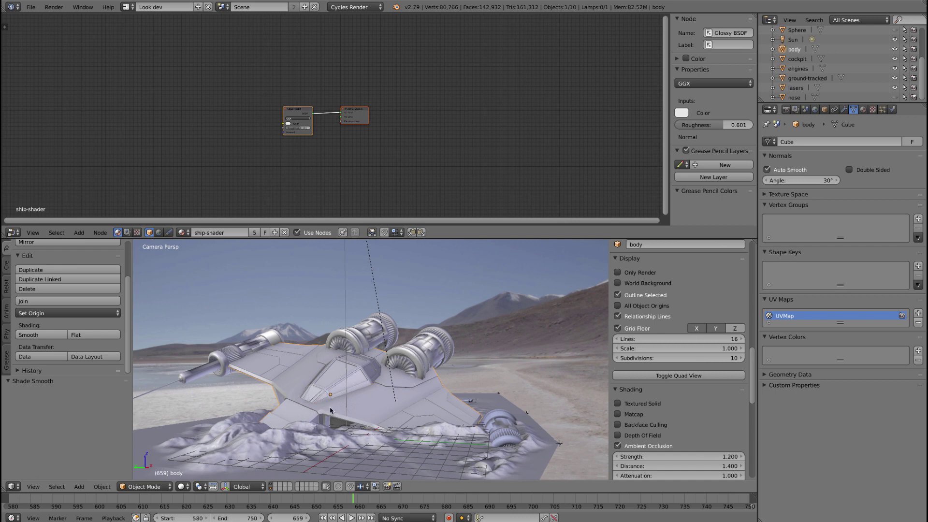
{"action": "right_click", "coordinate": [428, 356]}
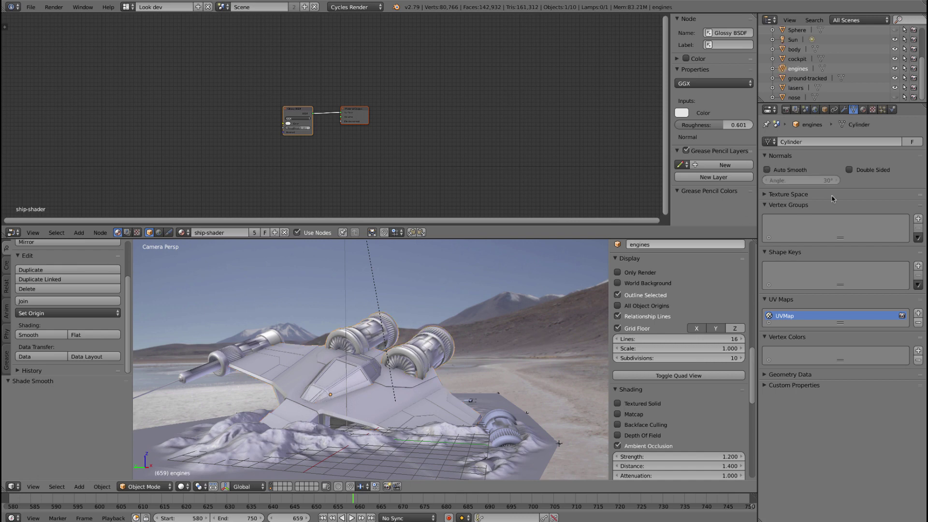
{"action": "left_click", "coordinate": [783, 170]}
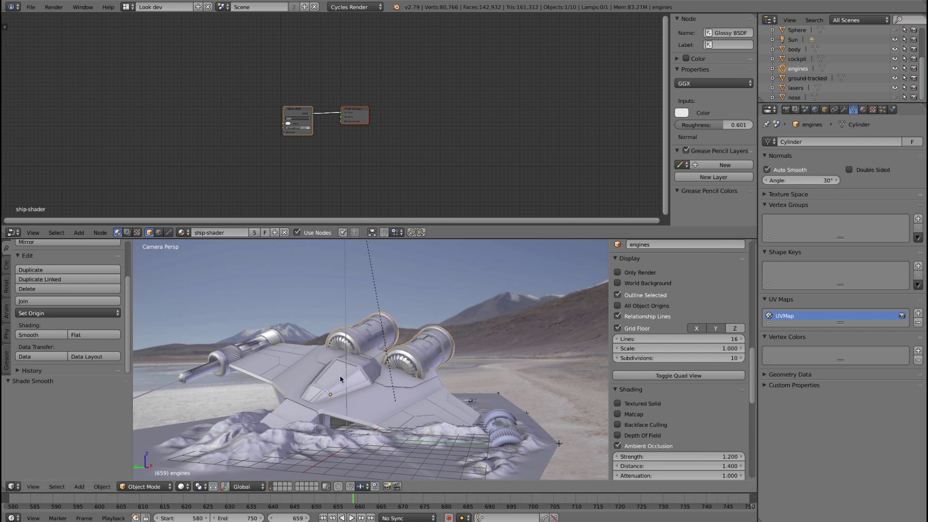
Shade the cockpit smooth and enable Auto Smooth on both the cockpit and the lasers.
{"action": "right_click", "coordinate": [354, 377]}
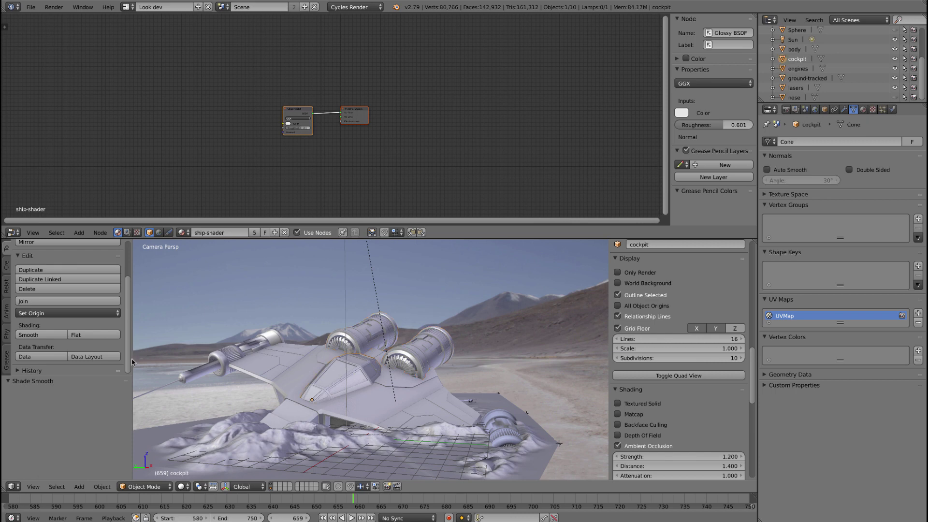
{"action": "left_click", "coordinate": [50, 336]}
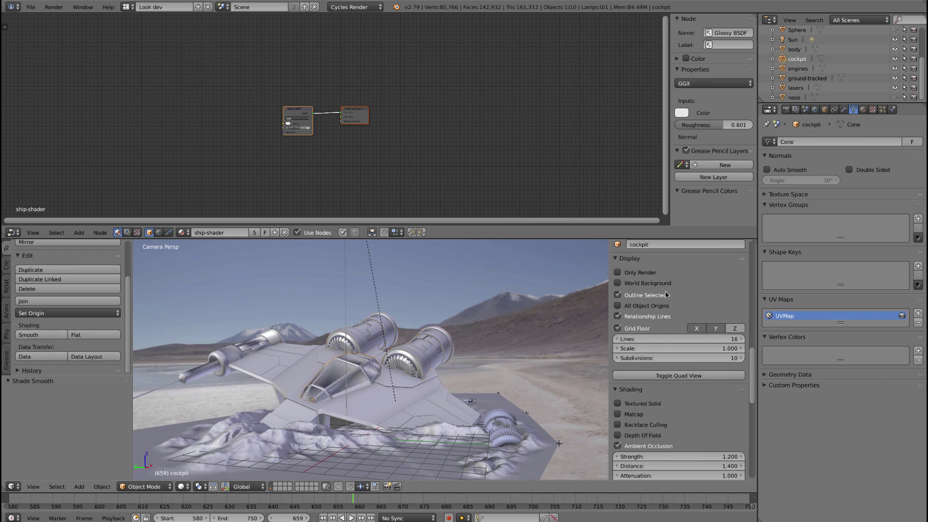
{"action": "left_click", "coordinate": [793, 171]}
{"action": "right_click", "coordinate": [273, 340]}
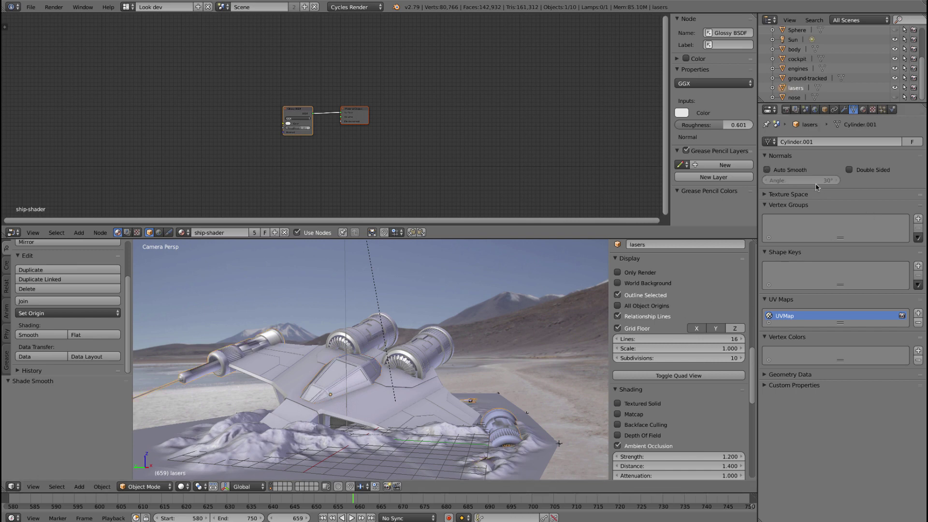
{"action": "left_click", "coordinate": [790, 170]}
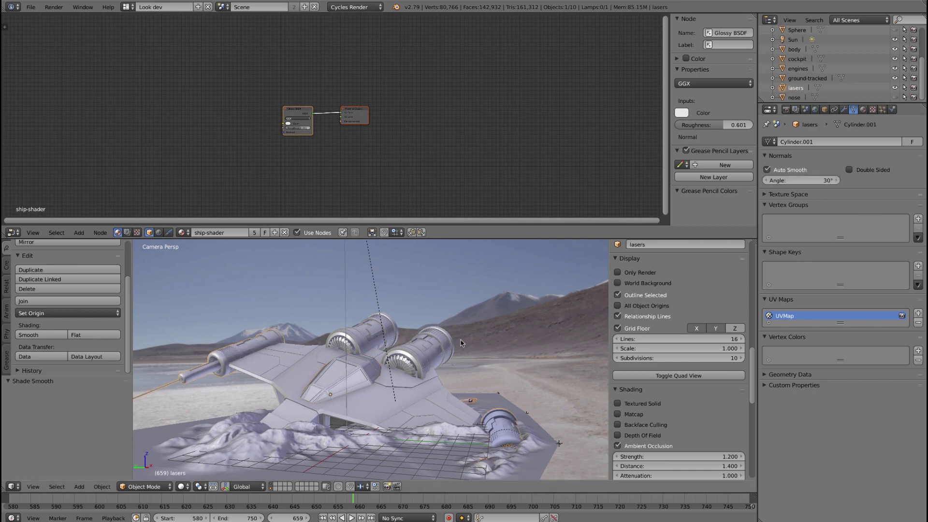
Give the ground-tracked object a new copy of its material and name it "ground-shader".
{"action": "right_click", "coordinate": [488, 405]}
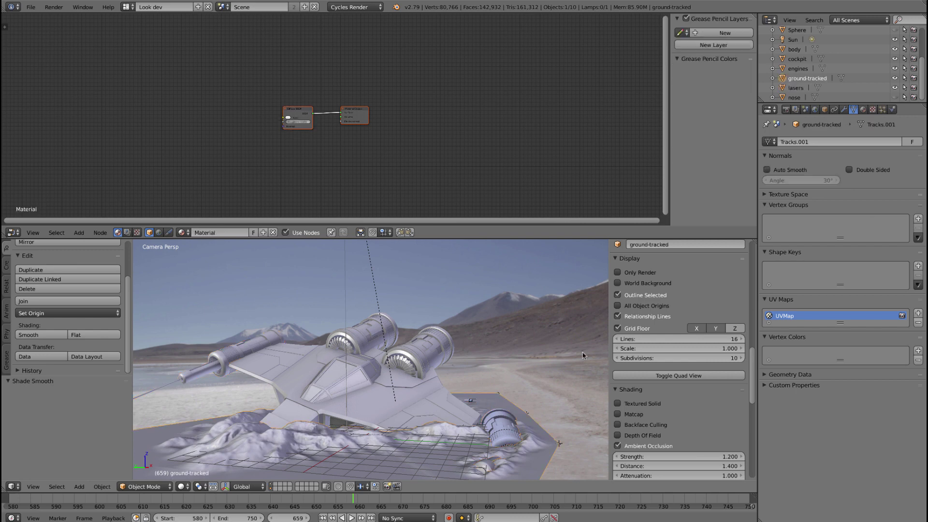
{"action": "left_click", "coordinate": [863, 111]}
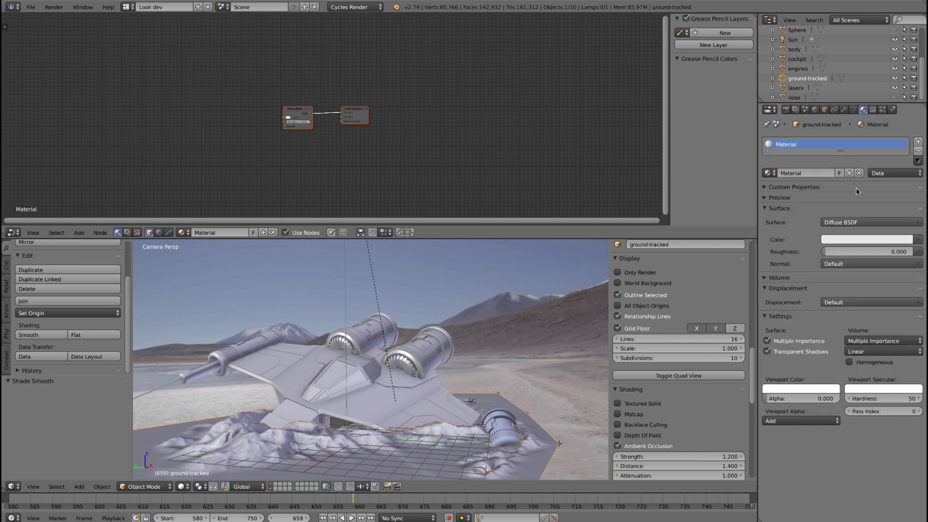
{"action": "left_click", "coordinate": [849, 173]}
{"action": "left_click", "coordinate": [824, 174]}
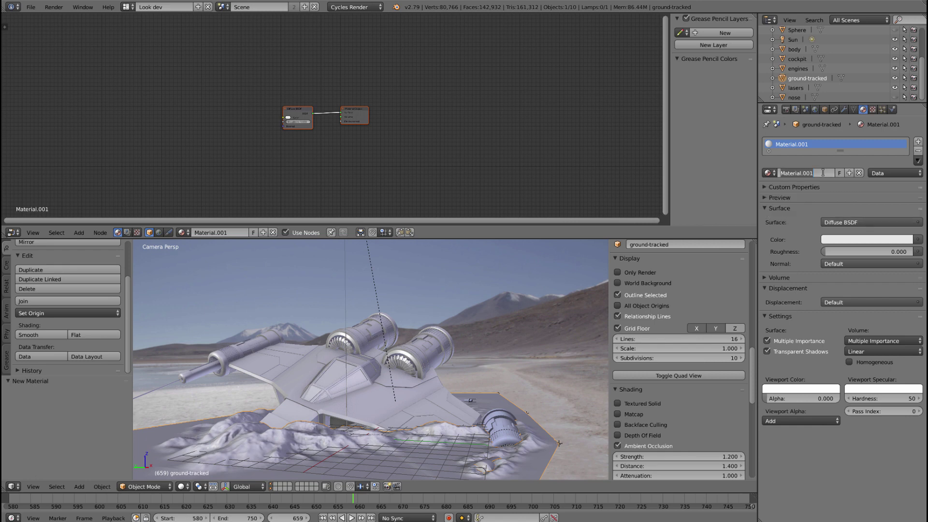
{"action": "type", "text": "g"}
{"action": "type", "text": "round-shader"}
{"action": "key", "text": "Return"}
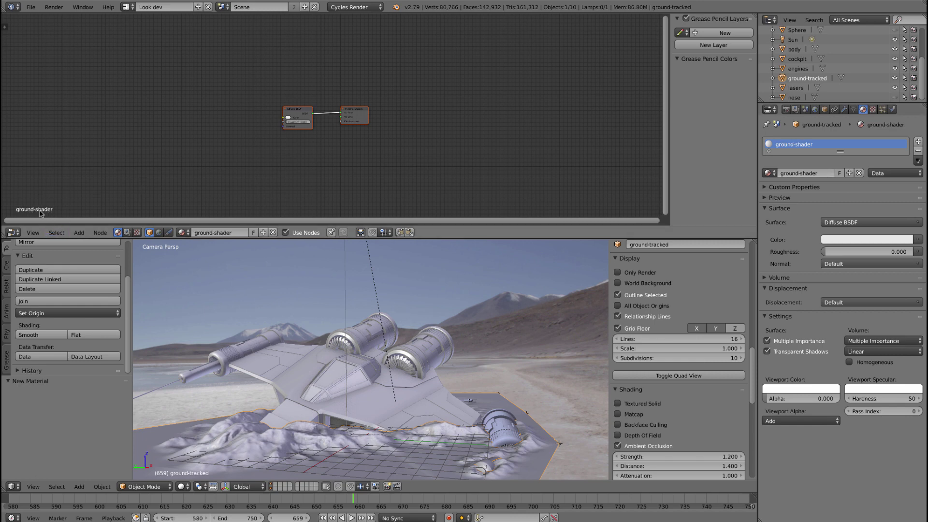
Examine the world, compositing and texture node trees, ending on the ground-shader material's nodes.
{"action": "left_click", "coordinate": [159, 233]}
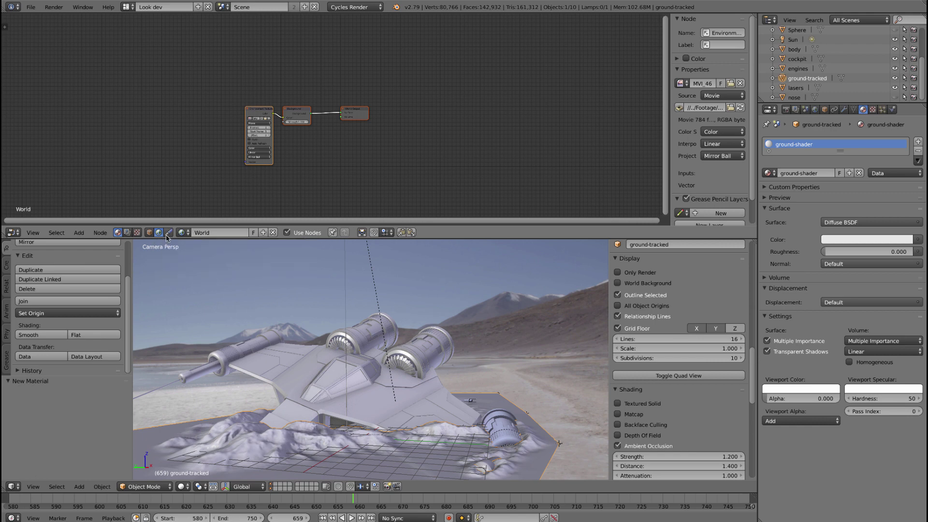
{"action": "left_click", "coordinate": [168, 233]}
{"action": "left_click", "coordinate": [159, 233]}
{"action": "left_click", "coordinate": [147, 235]}
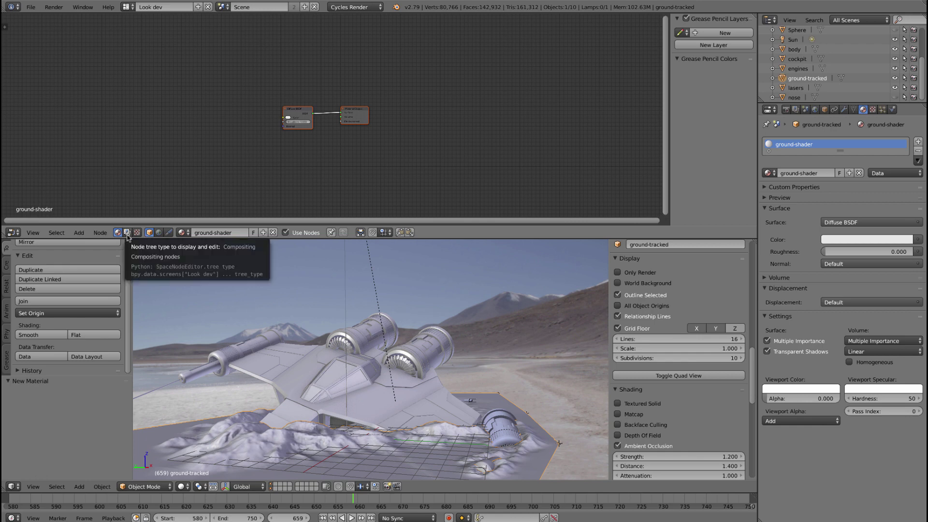
{"action": "left_click", "coordinate": [126, 235]}
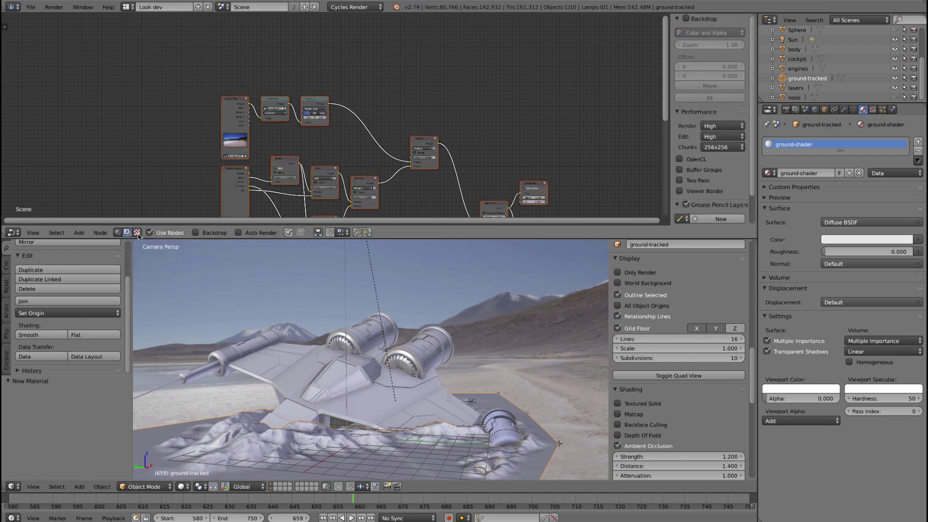
{"action": "left_click", "coordinate": [138, 234]}
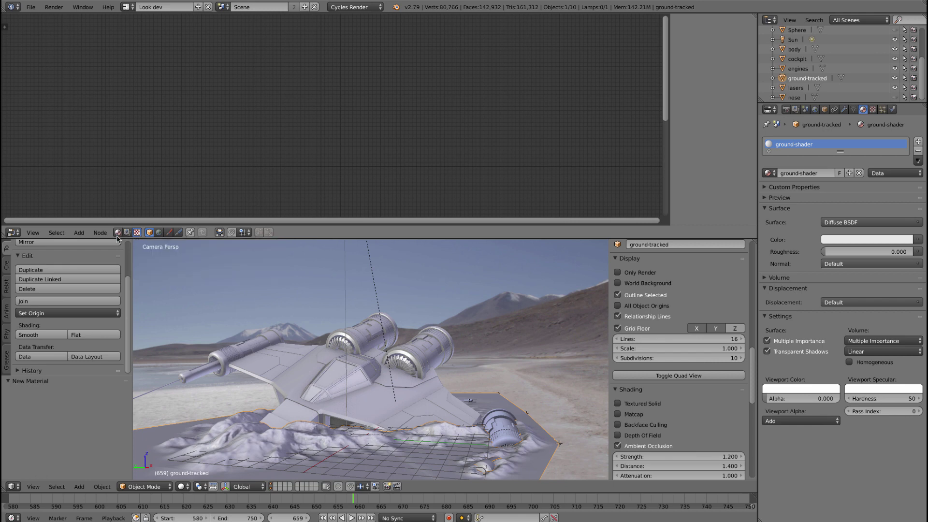
{"action": "left_click", "coordinate": [118, 233]}
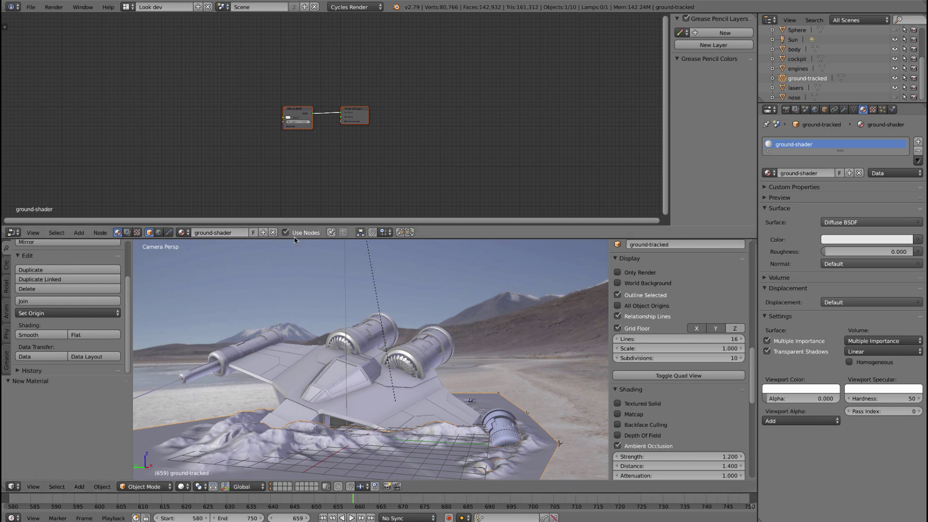
{"action": "scroll", "coordinate": [310, 140], "scroll_direction": "up", "scroll_amount": 1}
{"action": "scroll", "coordinate": [308, 140], "scroll_direction": "up", "scroll_amount": 4}
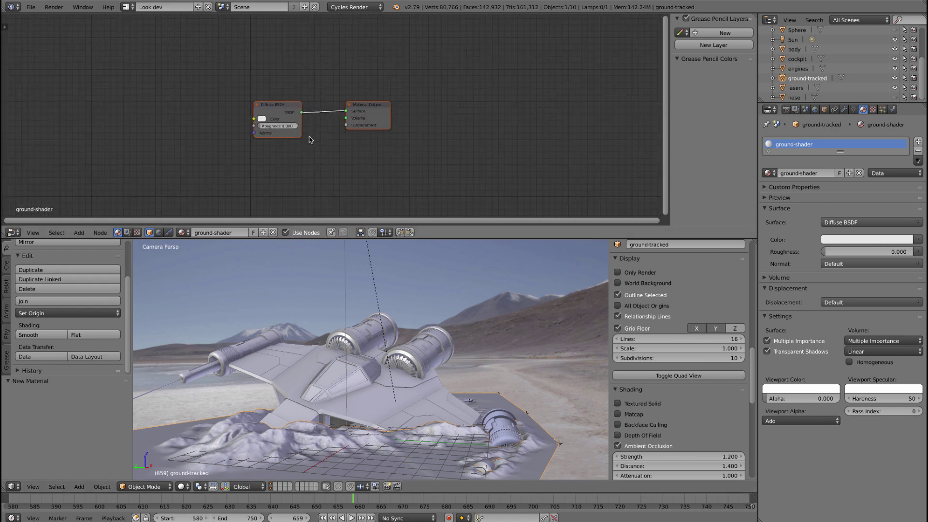
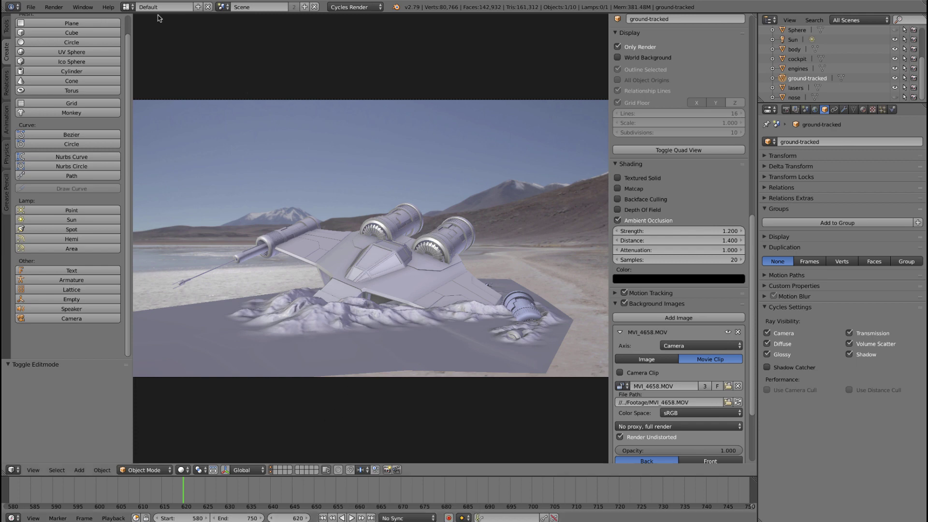
Switch to the UV Editing layout and enter Edit Mode on the ground-tracked mesh with all its vertices selected.
{"action": "left_click", "coordinate": [132, 6]}
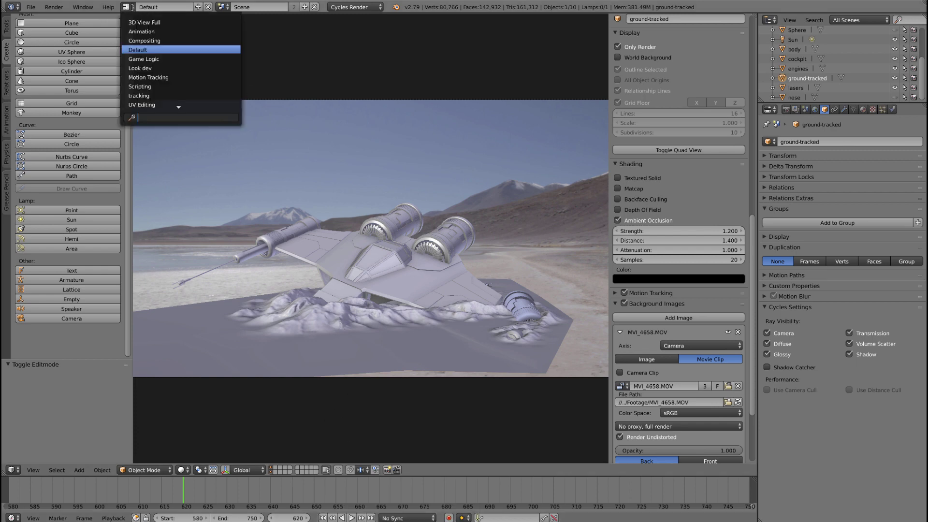
{"action": "left_click", "coordinate": [140, 105]}
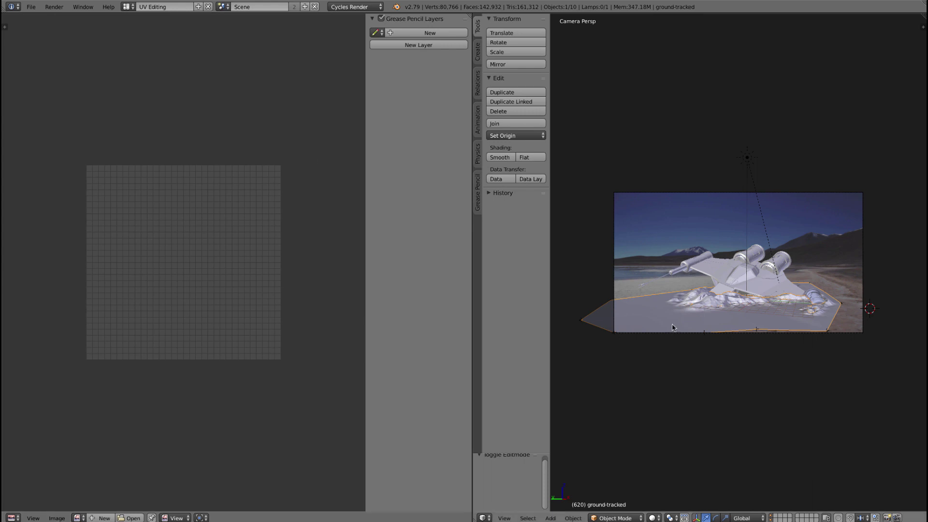
{"action": "key", "text": "Tab"}
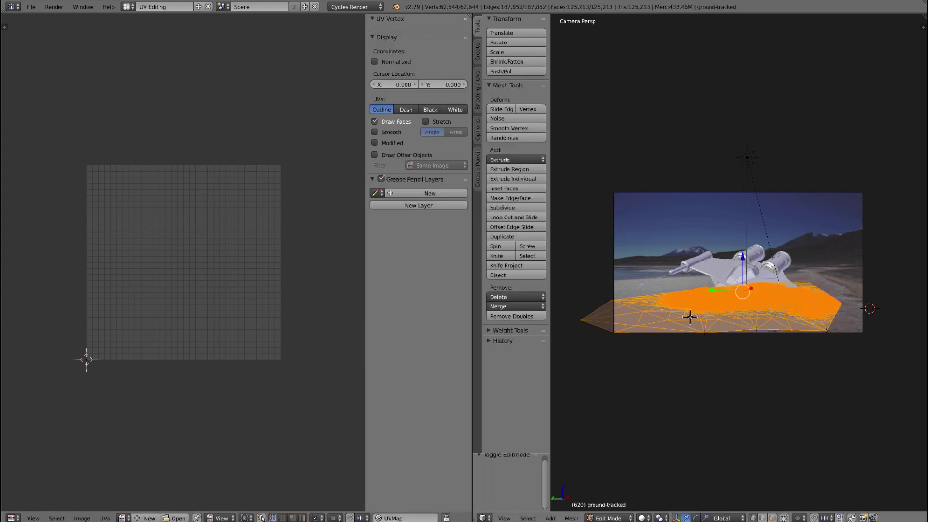
{"action": "key", "text": "n"}
{"action": "key", "text": "a"}
{"action": "key", "text": "a"}
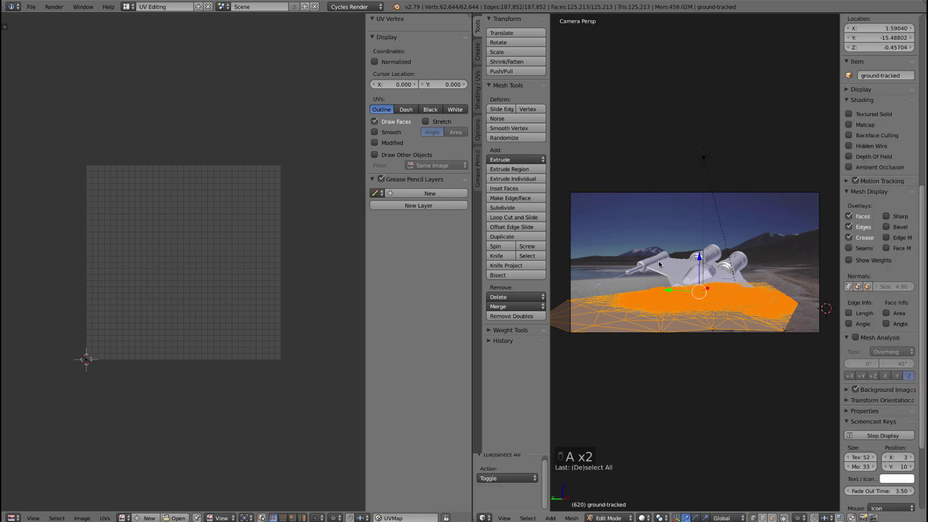
Project the ground mesh's UVs from the camera view with Camera Bounds enabled, and return to Object Mode.
{"action": "key", "text": "u"}
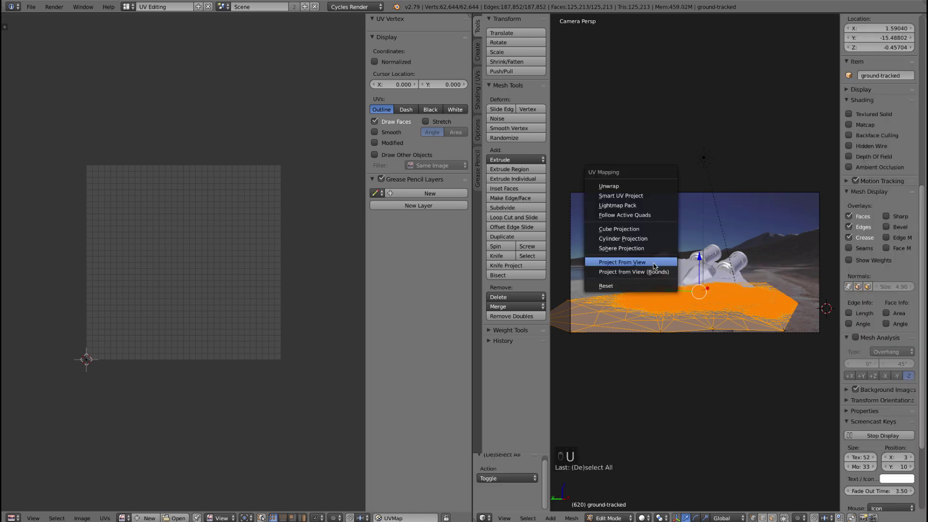
{"action": "left_click", "coordinate": [654, 266]}
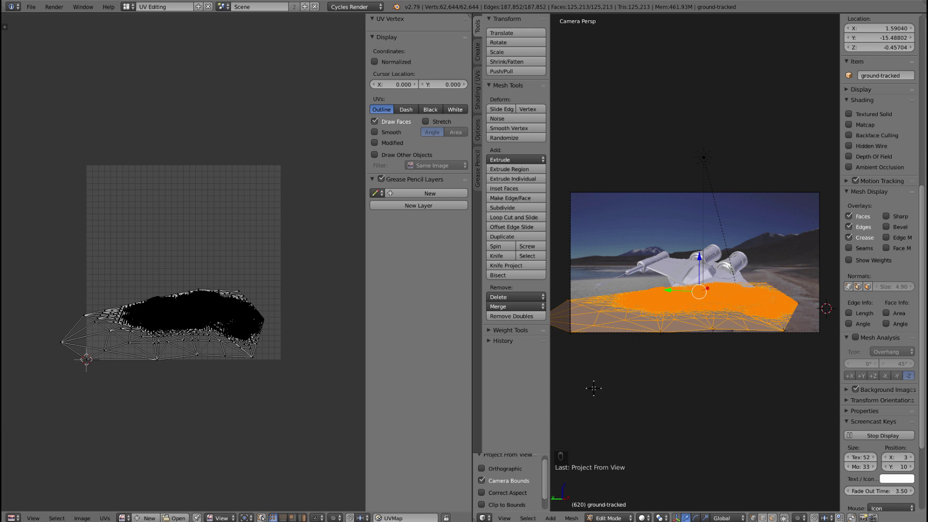
{"action": "left_click", "coordinate": [494, 483]}
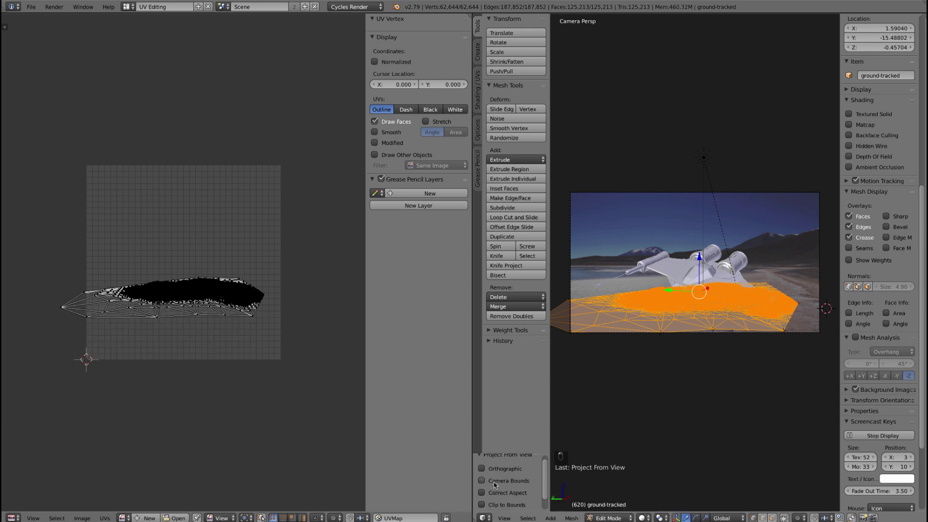
{"action": "left_click", "coordinate": [495, 482]}
{"action": "scroll", "coordinate": [544, 483], "scroll_direction": "down", "scroll_amount": 1}
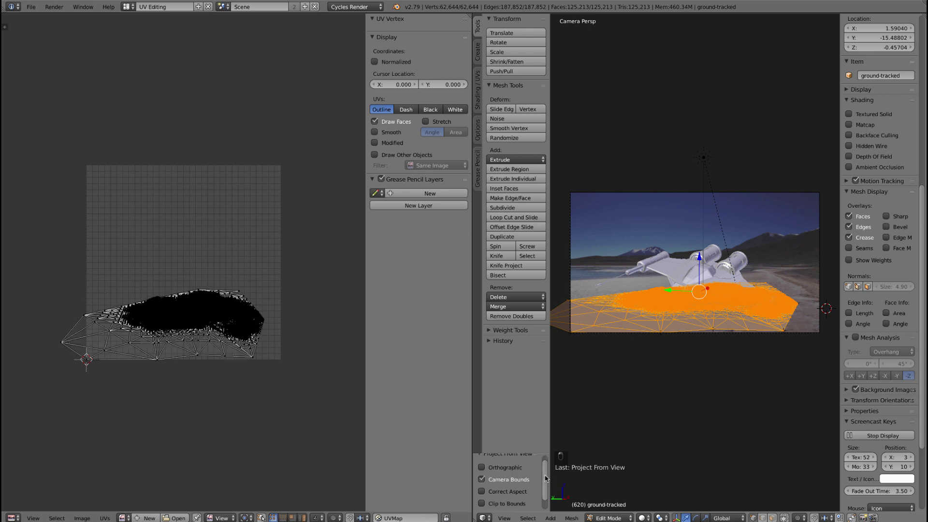
{"action": "scroll", "coordinate": [544, 488], "scroll_direction": "down", "scroll_amount": 2}
{"action": "scroll", "coordinate": [545, 490], "scroll_direction": "up", "scroll_amount": 2}
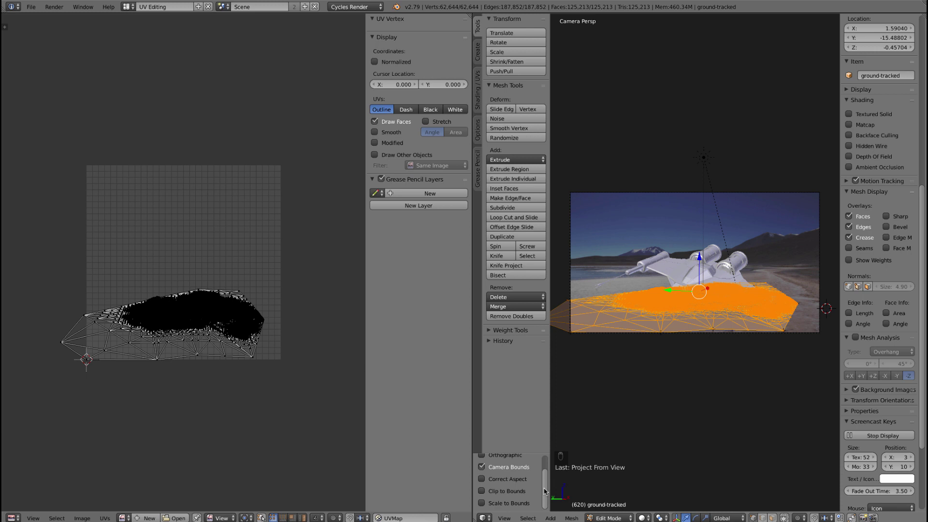
{"action": "scroll", "coordinate": [545, 492], "scroll_direction": "up", "scroll_amount": 1}
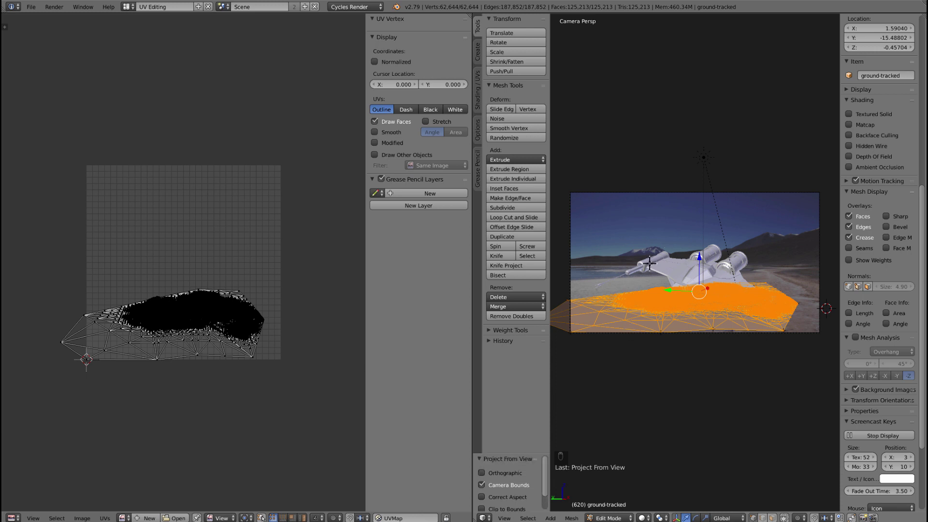
{"action": "key", "text": "Tab"}
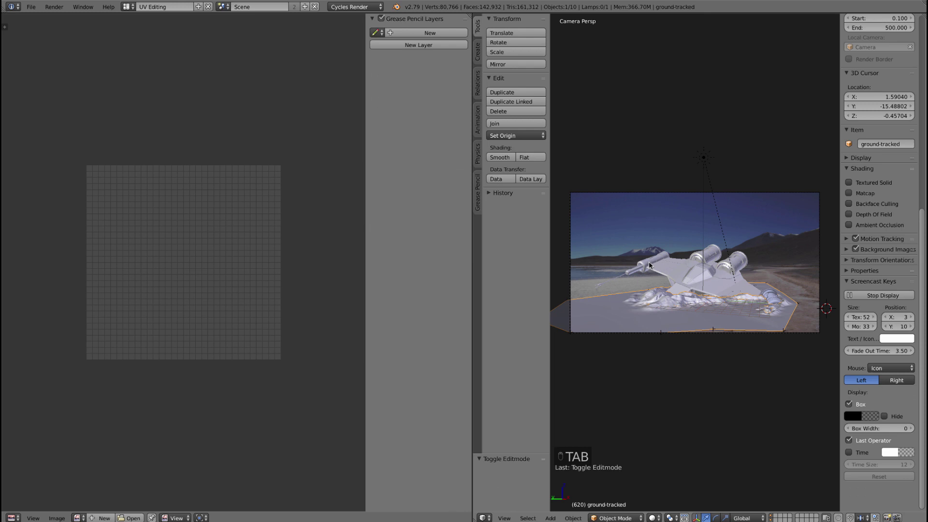
In the Look dev layout, feed ground-shader's diffuse color from an Image Texture that uses the UV output of Texture Coordinate as its vector.
{"action": "left_click", "coordinate": [126, 7]}
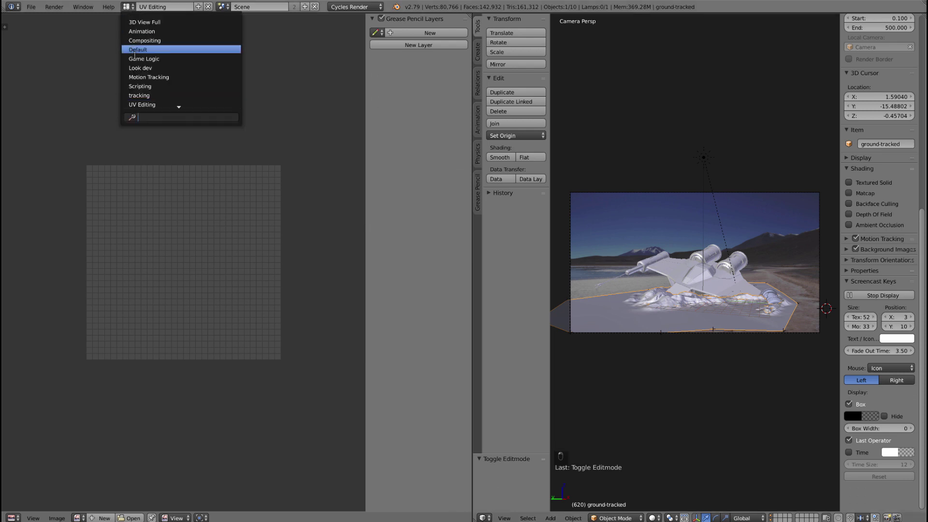
{"action": "left_click", "coordinate": [140, 70]}
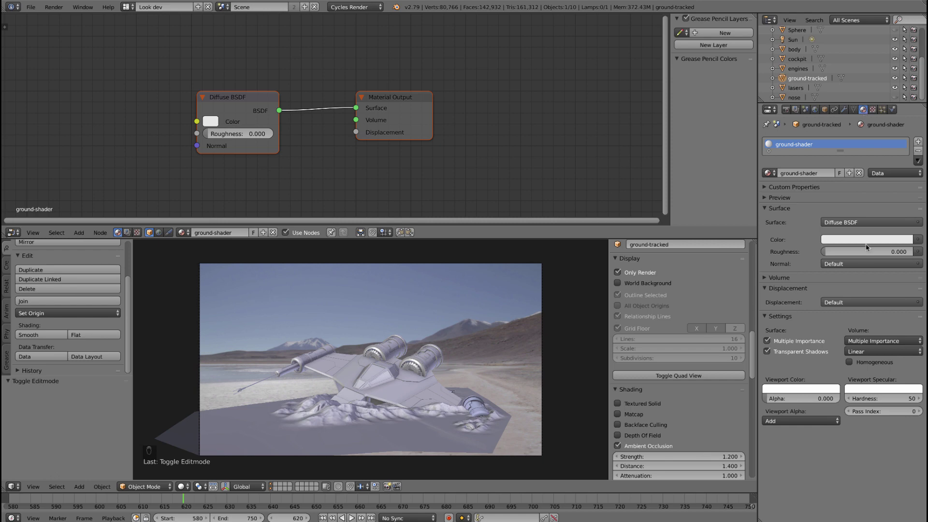
{"action": "left_click", "coordinate": [918, 241]}
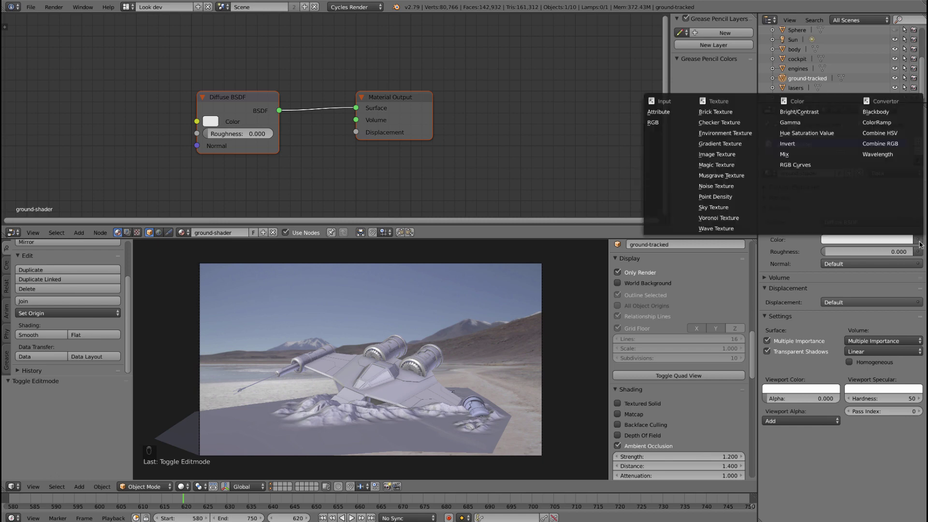
{"action": "left_click", "coordinate": [746, 158]}
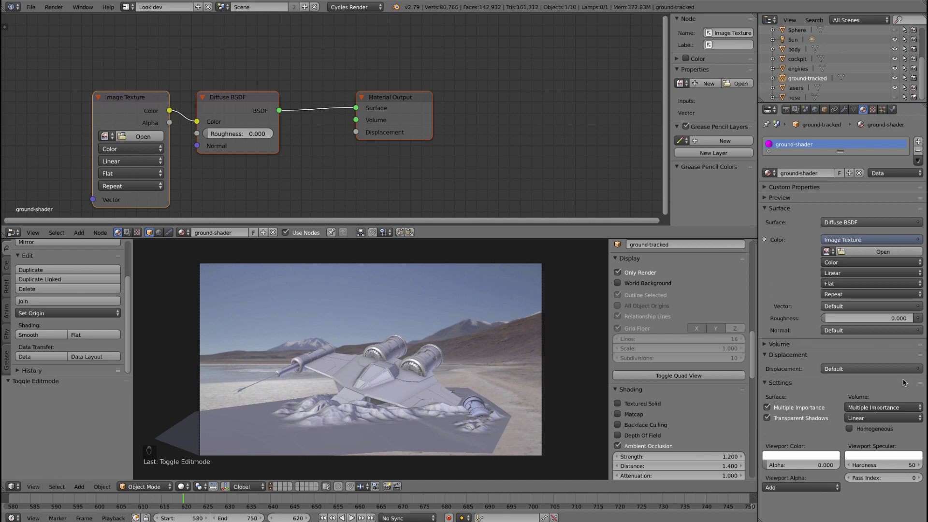
{"action": "left_click", "coordinate": [869, 307]}
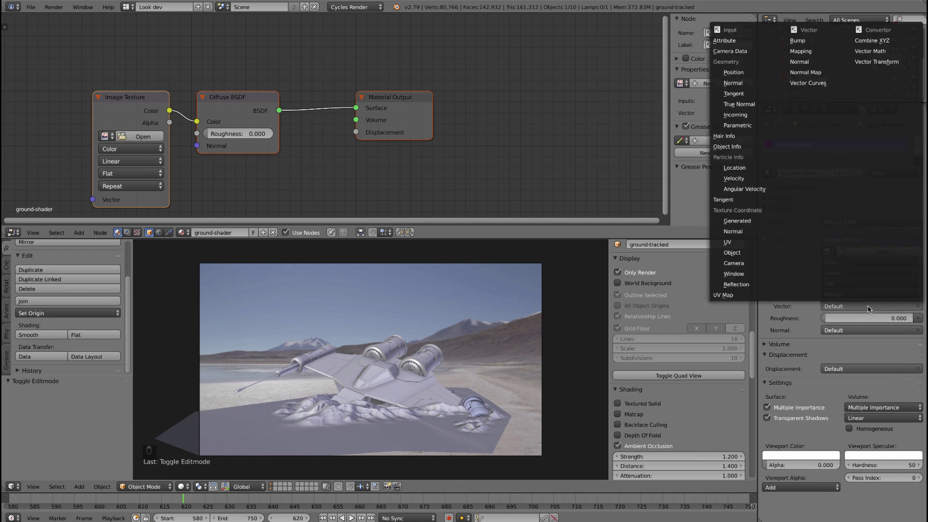
{"action": "left_click", "coordinate": [762, 243]}
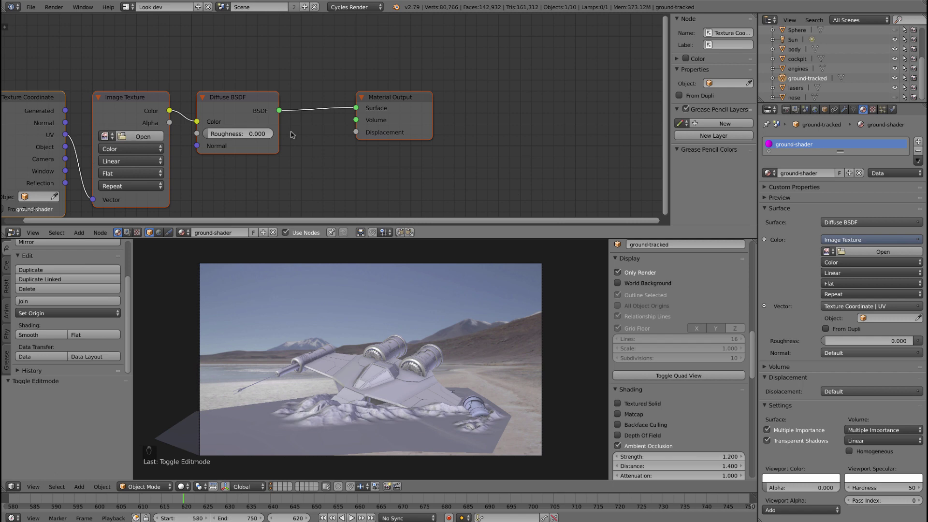
Assign the already loaded MVI_4658.MOV clip to the Image Texture and set its start frame to 620.
{"action": "left_click", "coordinate": [878, 252]}
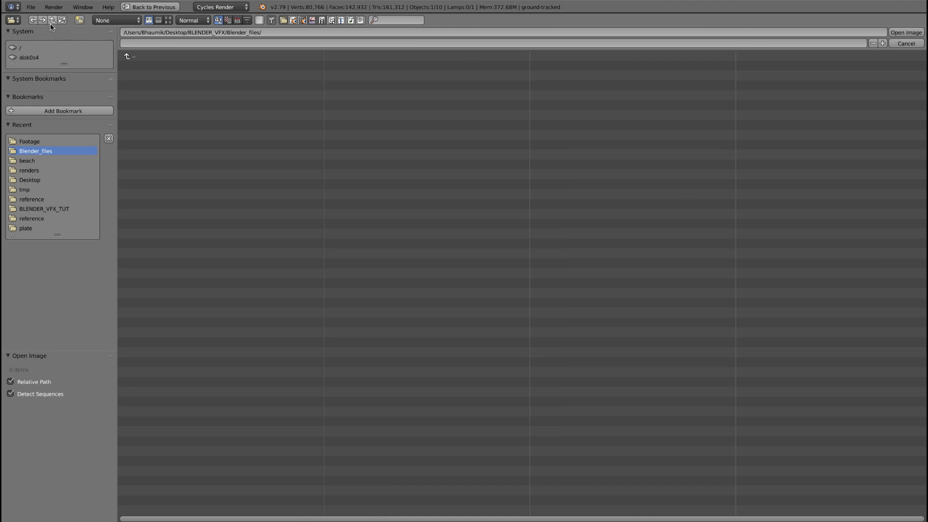
{"action": "left_click", "coordinate": [909, 45]}
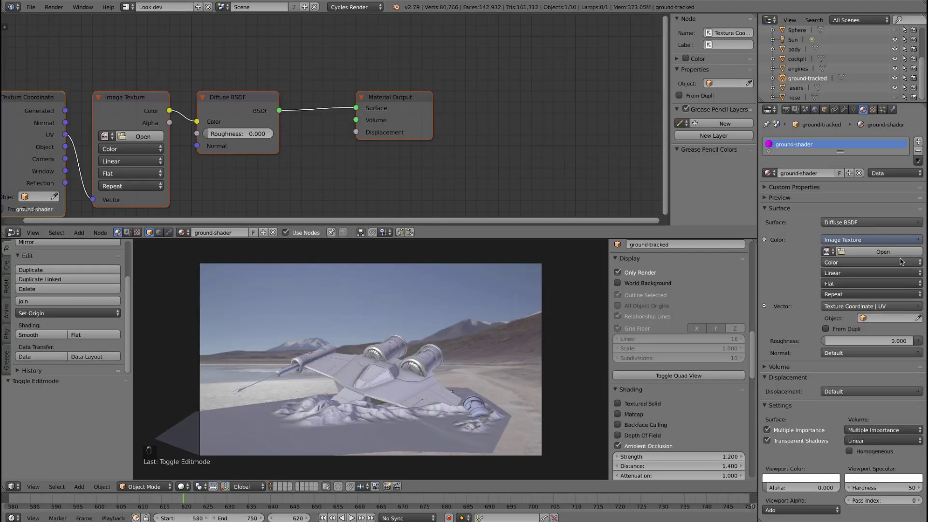
{"action": "left_click", "coordinate": [827, 252]}
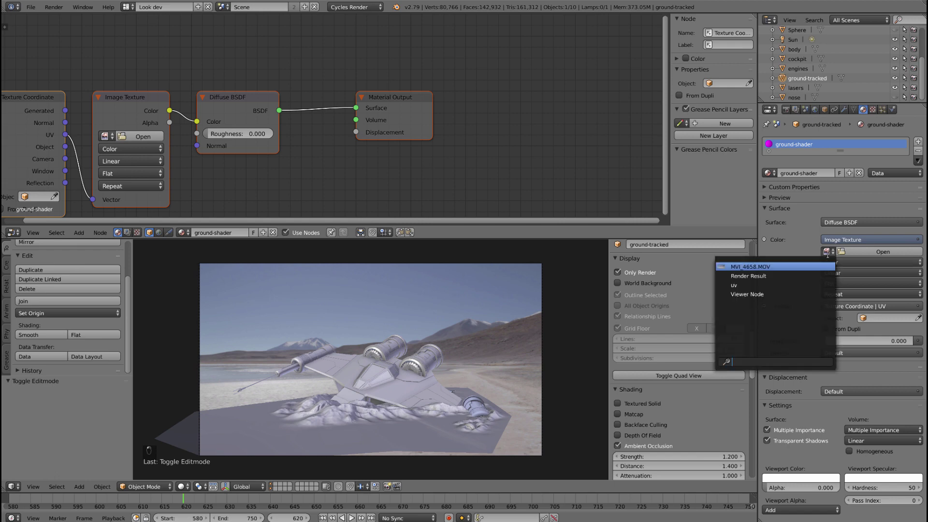
{"action": "left_click", "coordinate": [769, 266]}
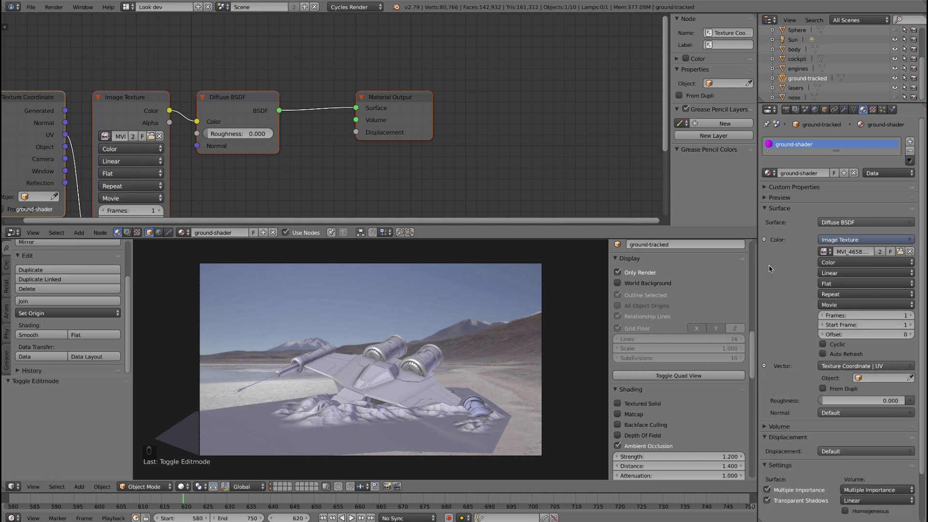
{"action": "left_click", "coordinate": [877, 325]}
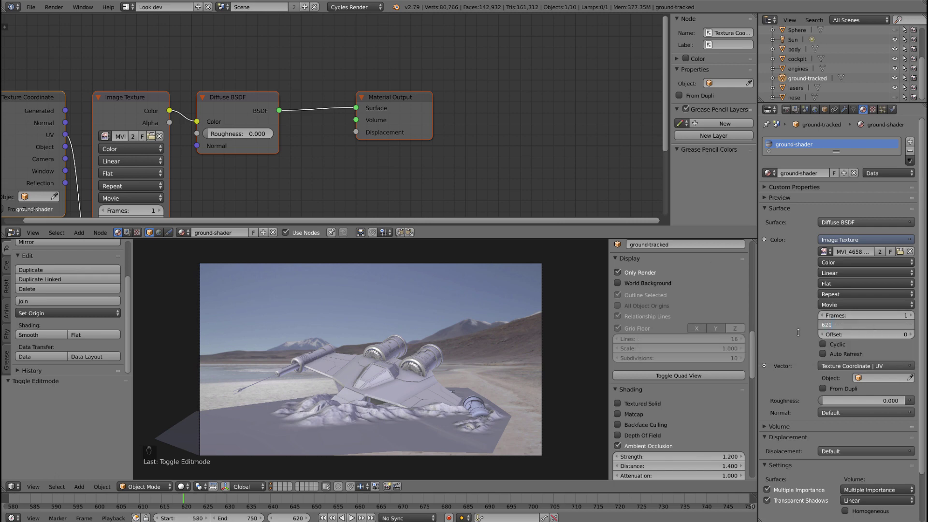
{"action": "key", "text": "Return"}
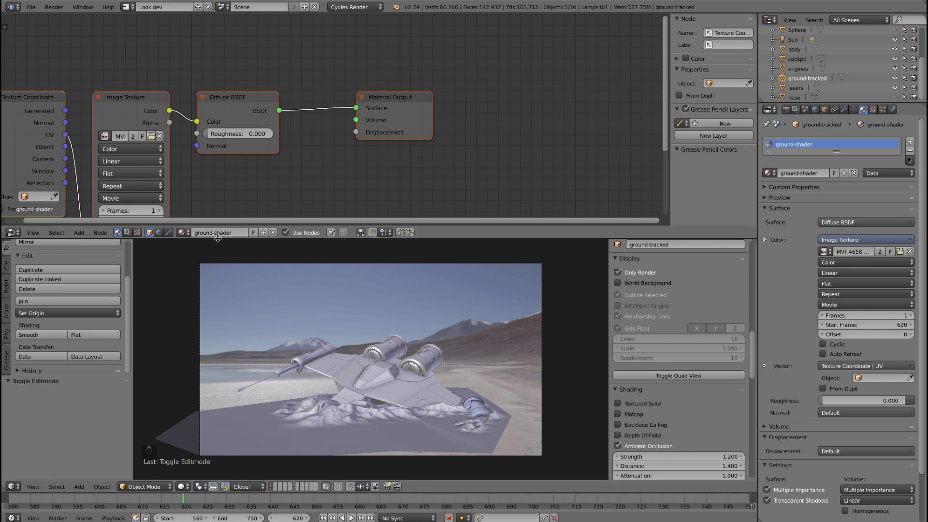
Preview the scene with rendered shading in an enlarged 3D viewport and set the ground's image texture interpolation to Closest.
{"action": "left_click_drag", "start_coordinate": [218, 238], "coordinate": [223, 179]}
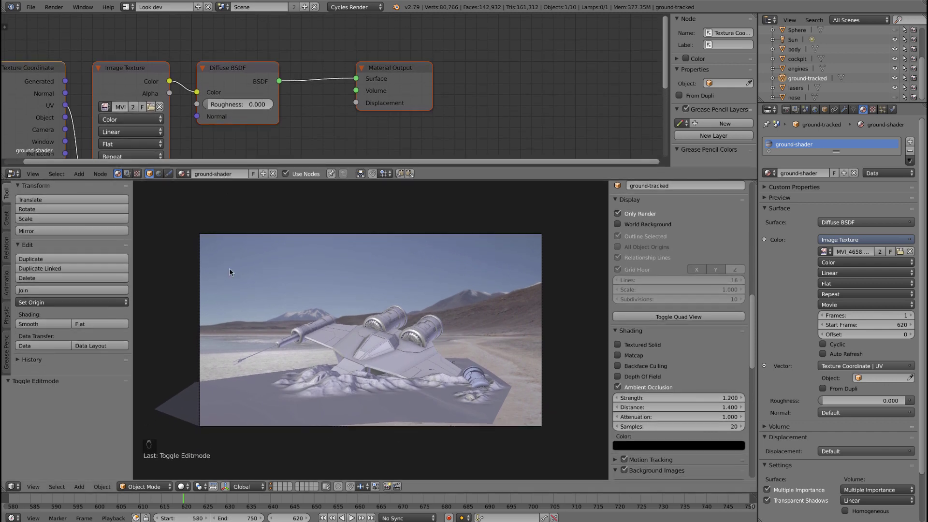
{"action": "scroll", "coordinate": [268, 339], "scroll_direction": "up", "scroll_amount": 3}
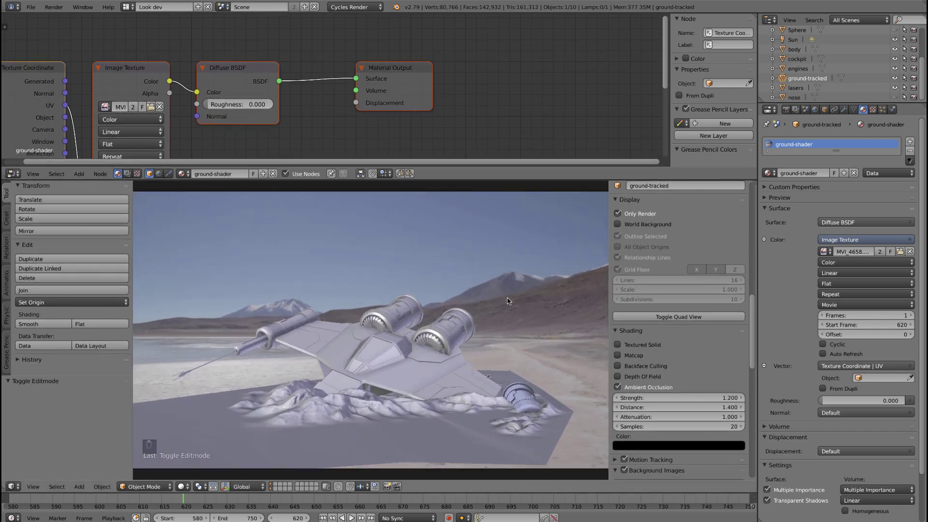
{"action": "key", "text": "shift+z"}
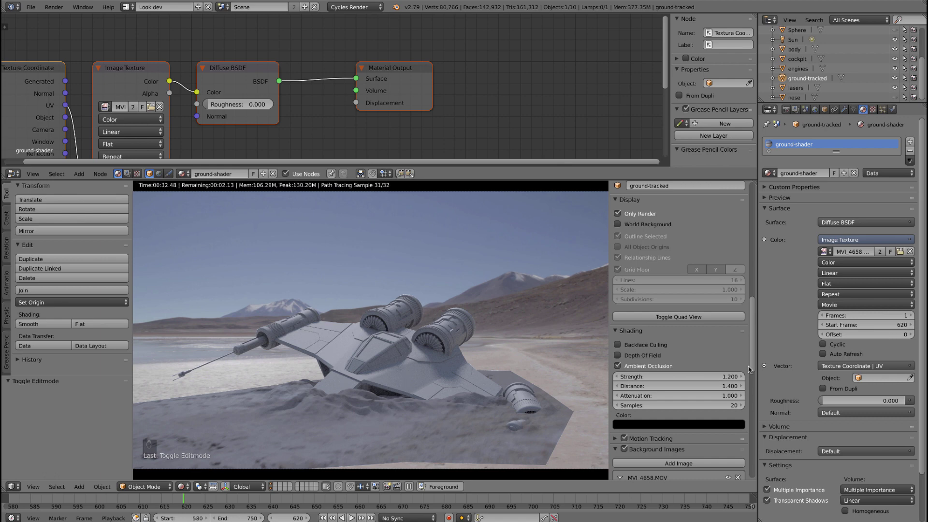
{"action": "left_click", "coordinate": [844, 274]}
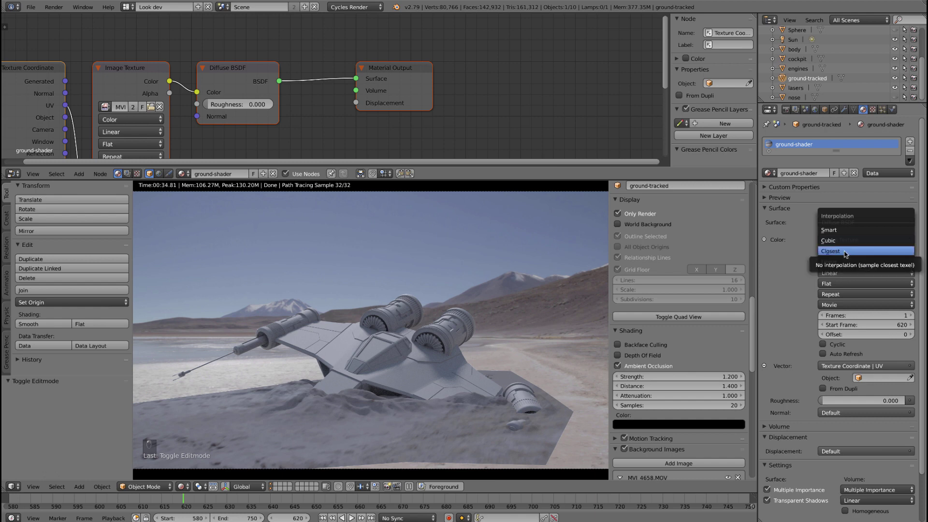
{"action": "left_click", "coordinate": [846, 252]}
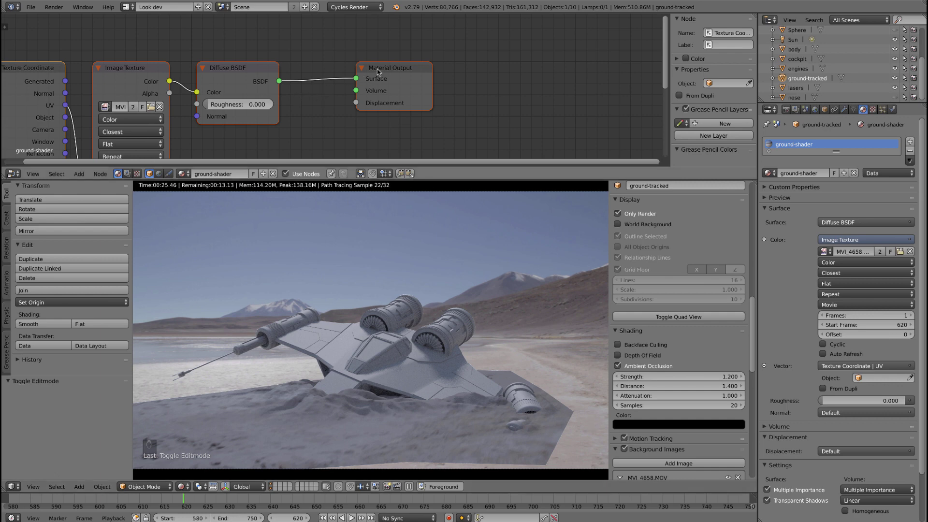
Make room between the Image Texture and Diffuse BSDF nodes and insert a MixRGB node into their color link.
{"action": "left_click_drag", "start_coordinate": [246, 69], "coordinate": [371, 60]}
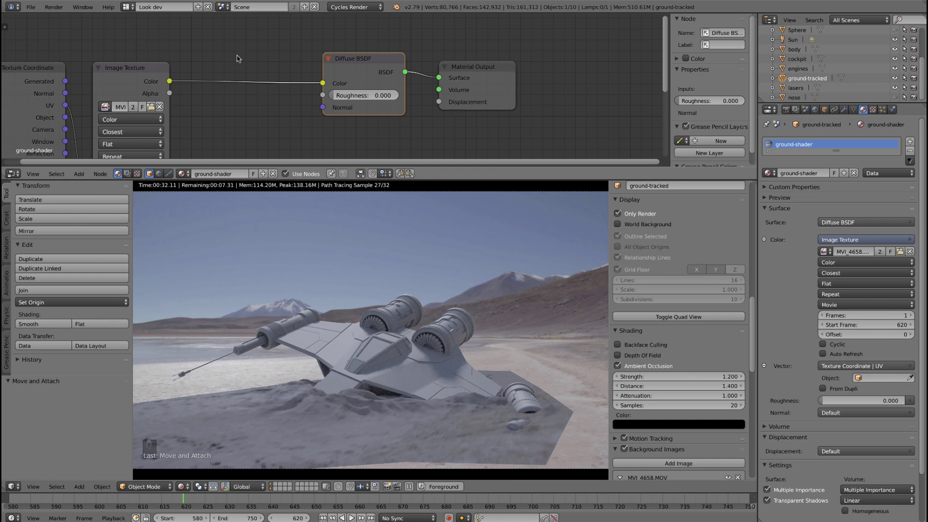
{"action": "key", "text": "shift+a"}
{"action": "mouse_move", "coordinate": [227, 104]}
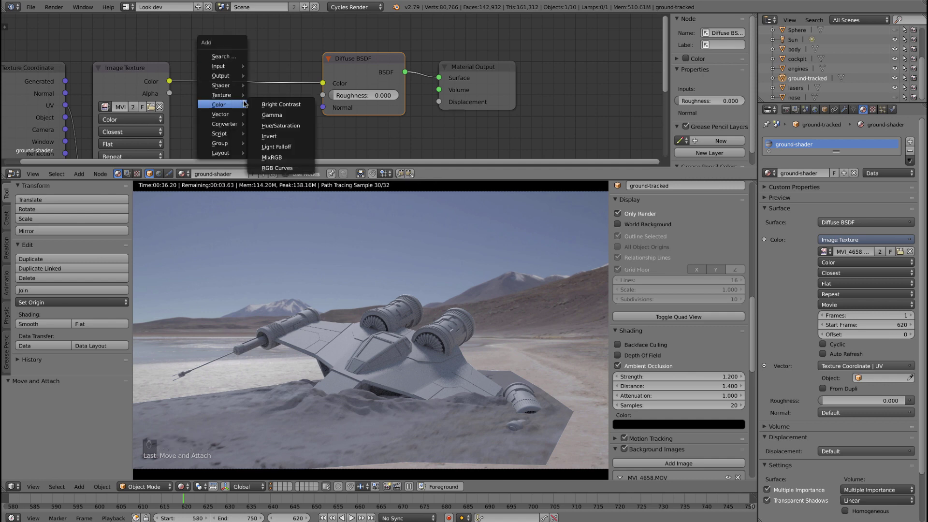
{"action": "left_click", "coordinate": [269, 158]}
{"action": "left_click_drag", "start_coordinate": [257, 109], "coordinate": [222, 35]}
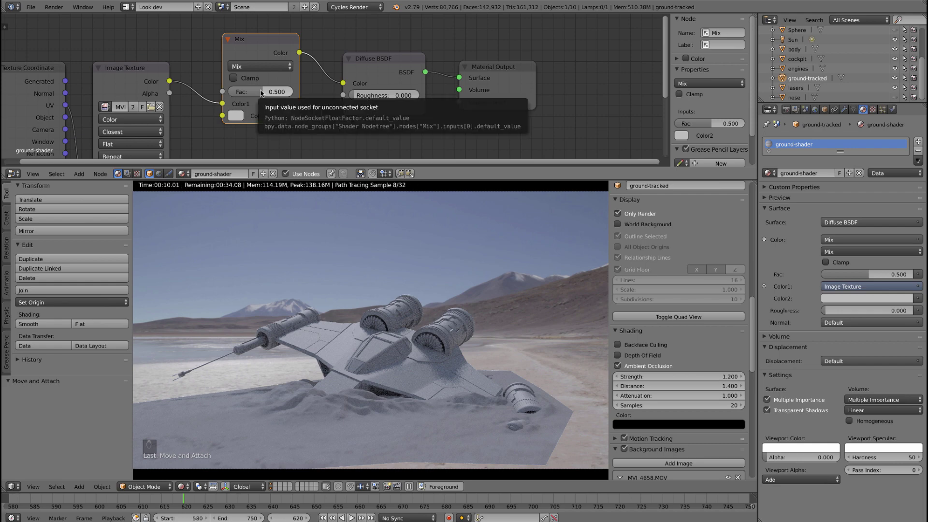
Set the new mix node's factor to 1.000 and its blend type to Multiply.
{"action": "left_click_drag", "start_coordinate": [260, 91], "coordinate": [292, 92]}
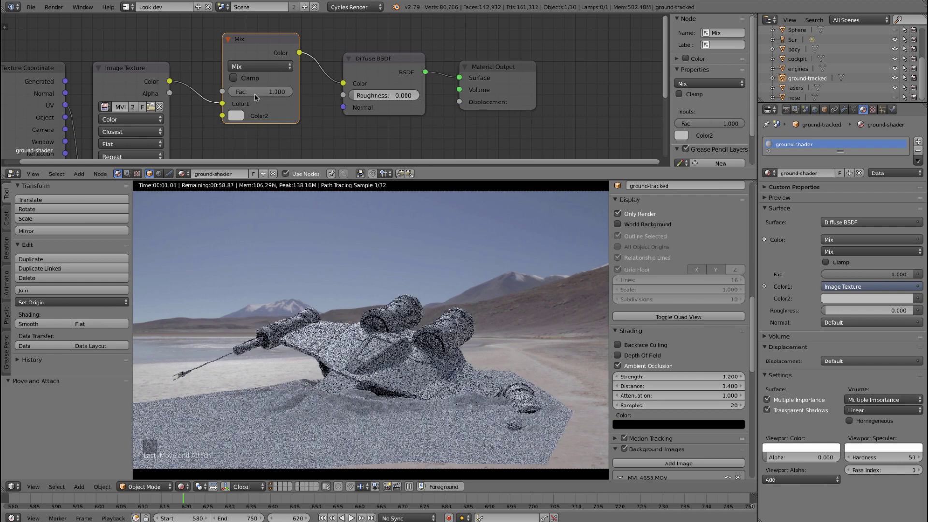
{"action": "left_click", "coordinate": [285, 70]}
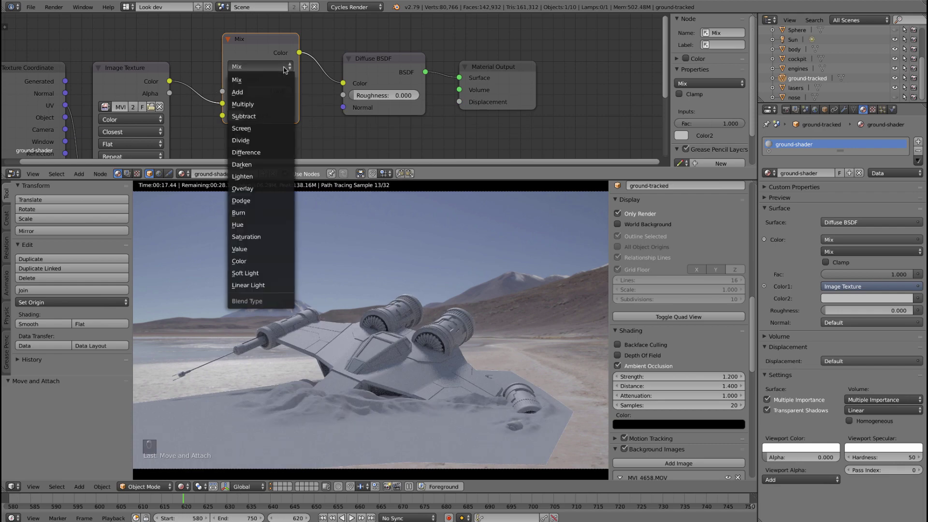
{"action": "left_click", "coordinate": [259, 105]}
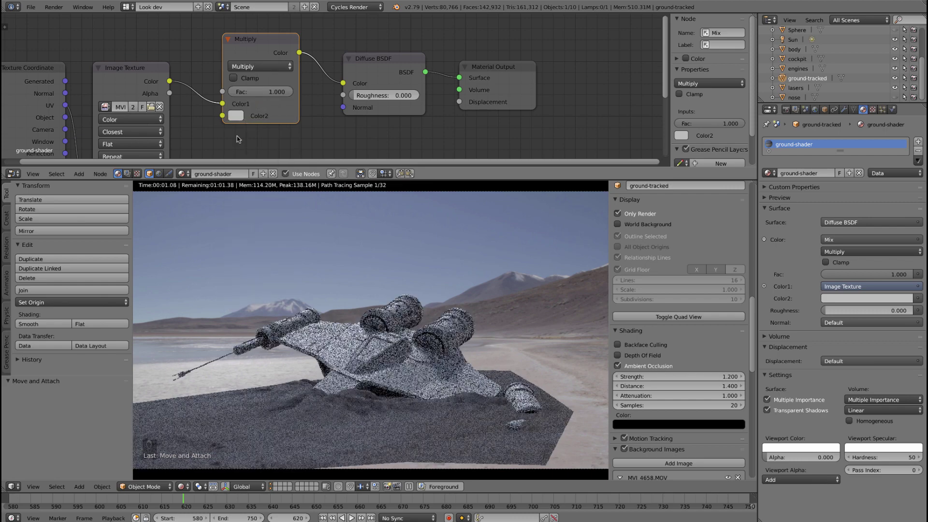
Brighten the Multiply node's Color2 to pure white.
{"action": "left_click", "coordinate": [236, 117]}
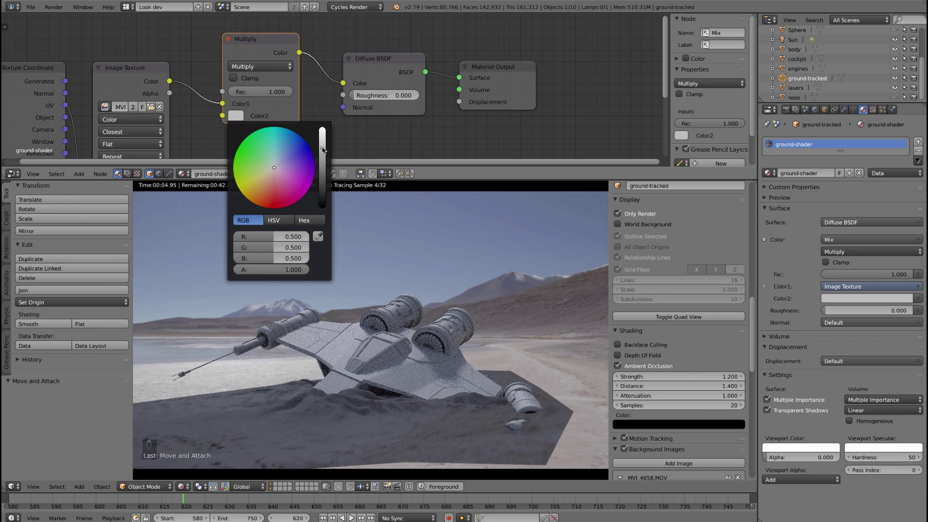
{"action": "left_click_drag", "start_coordinate": [323, 151], "coordinate": [323, 128]}
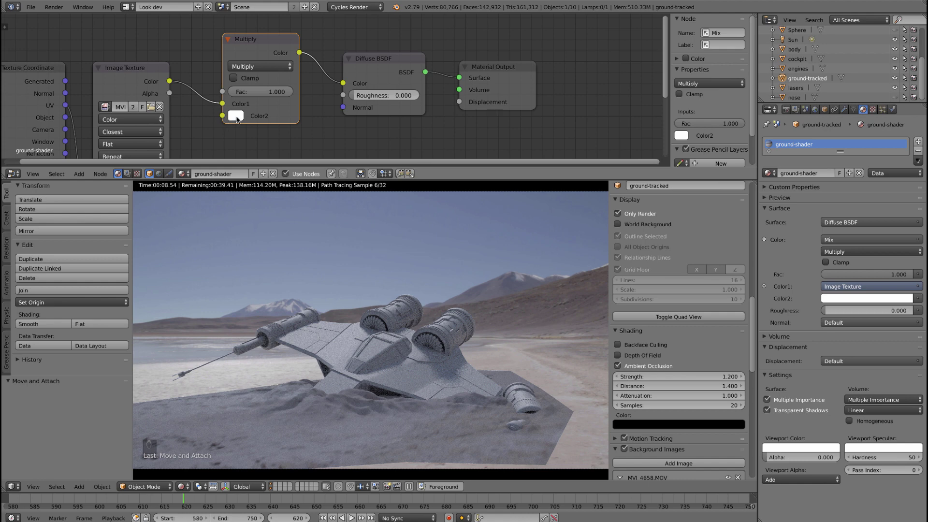
{"action": "left_click", "coordinate": [236, 117]}
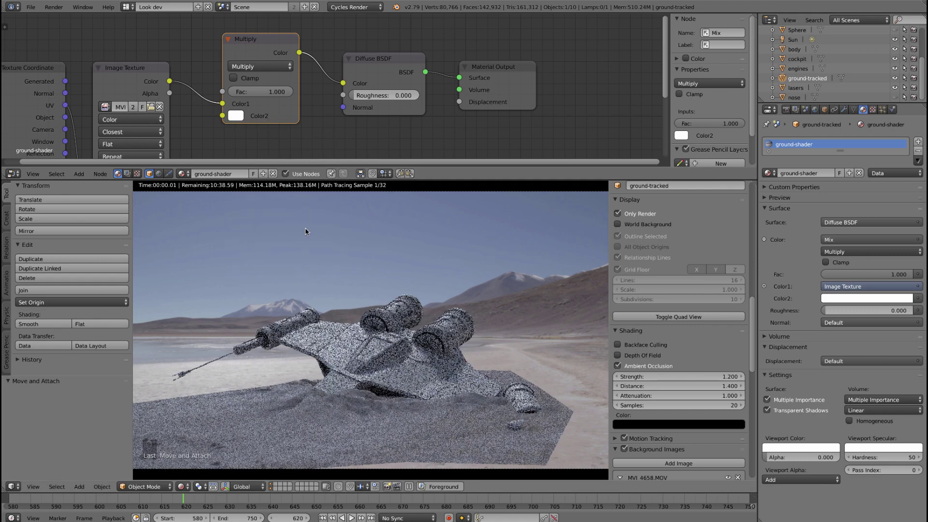
Brighten the Multiply node's Color2 beyond white by setting its HSV value to about 1.334.
{"action": "left_click", "coordinate": [236, 116]}
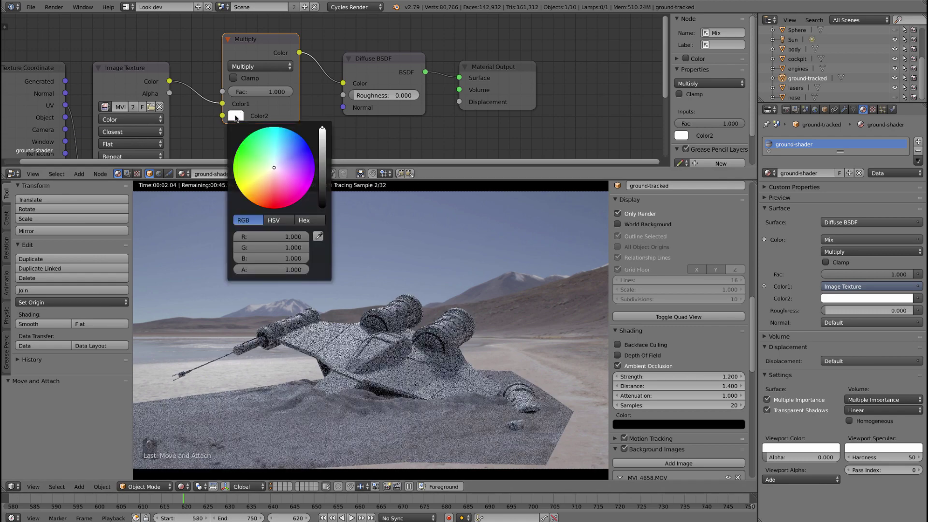
{"action": "left_click", "coordinate": [273, 221]}
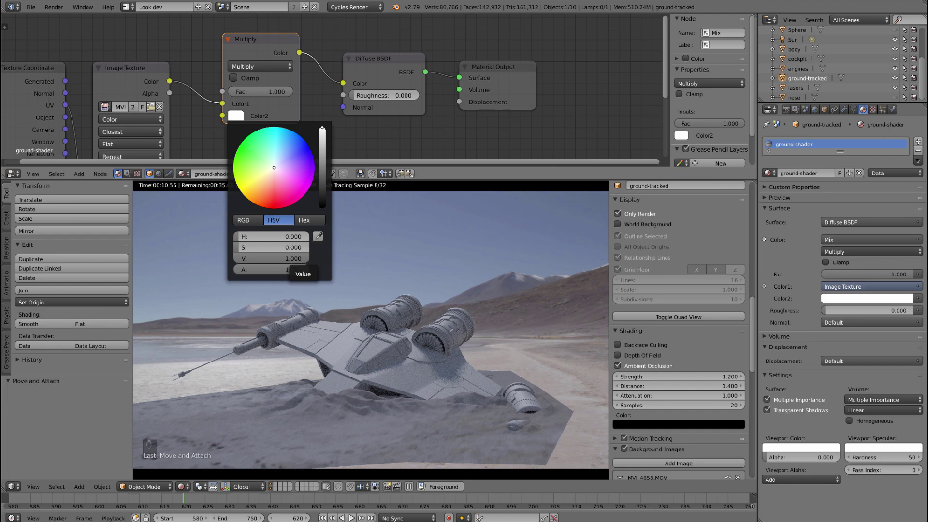
{"action": "left_click", "coordinate": [291, 259]}
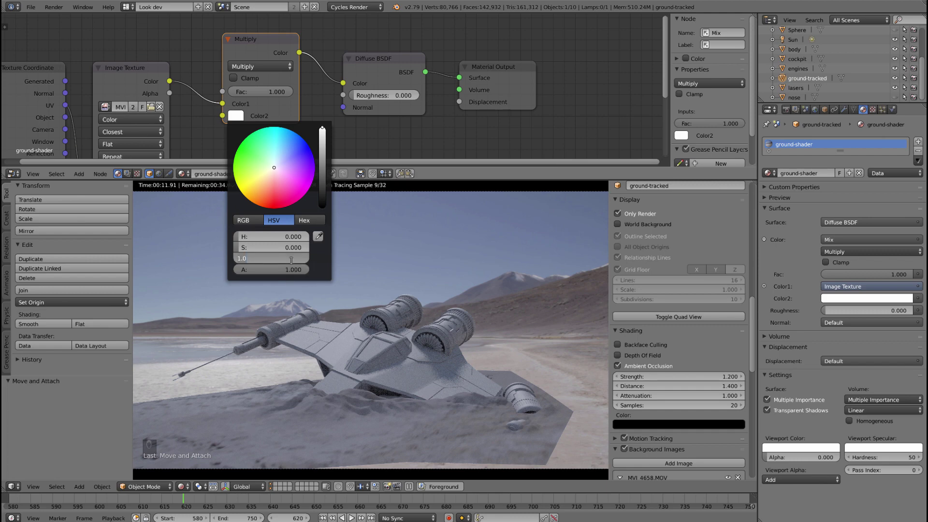
{"action": "type", "text": "2"}
{"action": "key", "text": "Return"}
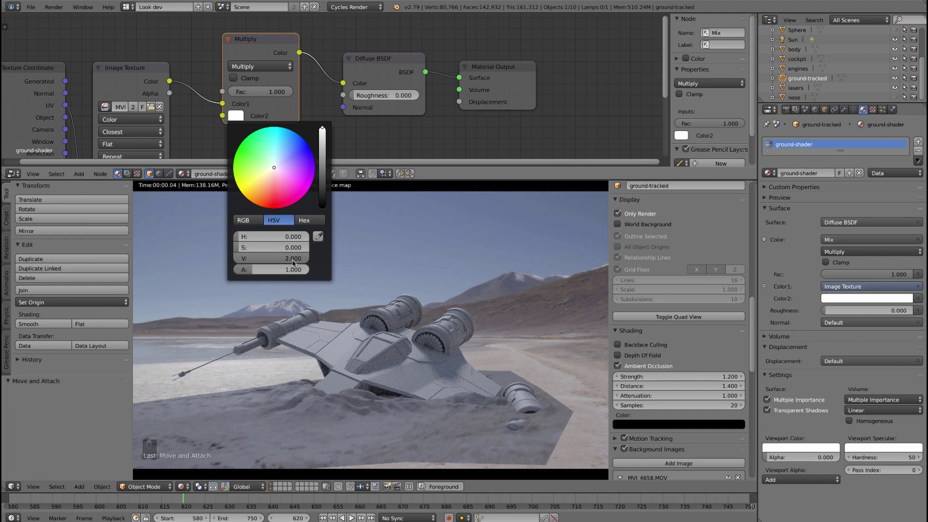
{"action": "left_click_drag", "start_coordinate": [289, 262], "coordinate": [253, 262]}
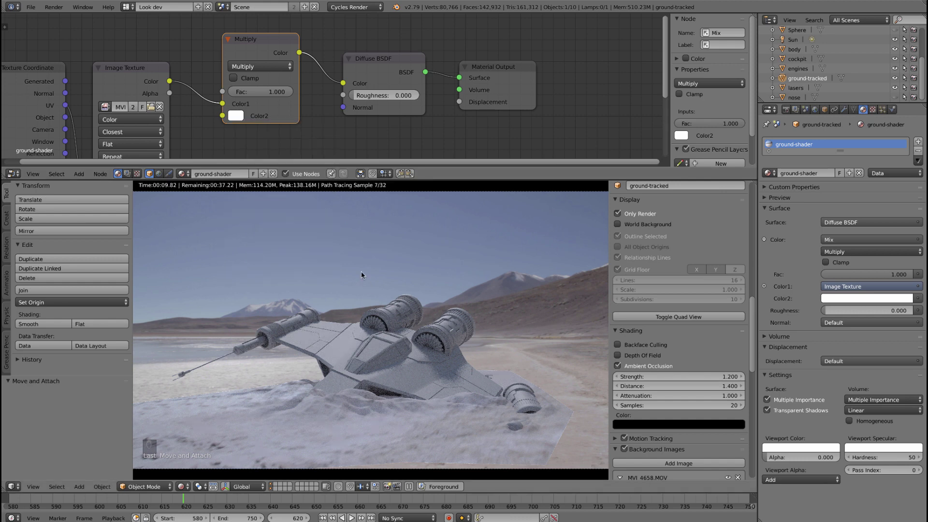
Slightly lower the blue component of the Multiply node's Color2 to give the ground a faint yellow tint.
{"action": "left_click", "coordinate": [235, 116]}
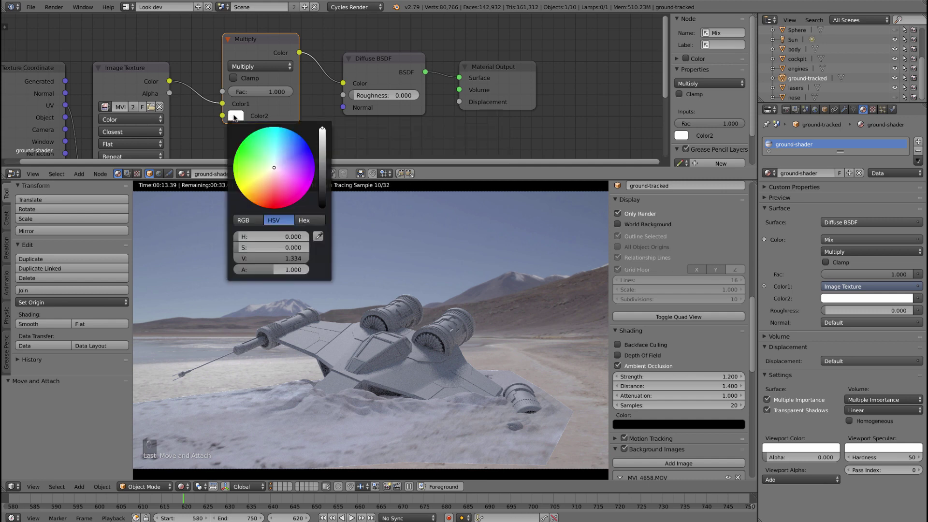
{"action": "left_click", "coordinate": [249, 220]}
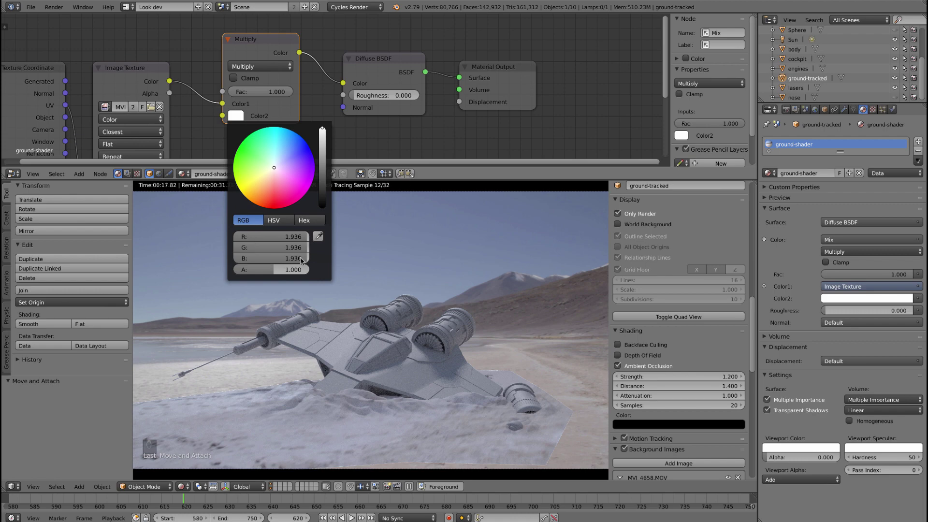
{"action": "left_click_drag", "start_coordinate": [271, 259], "coordinate": [305, 261]}
{"action": "left_click_drag", "start_coordinate": [307, 259], "coordinate": [300, 260]}
Set the HSV value of Color2 to 1.400 and nudge its saturation up to about 0.067.
{"action": "left_click", "coordinate": [274, 220]}
{"action": "left_click", "coordinate": [289, 259]}
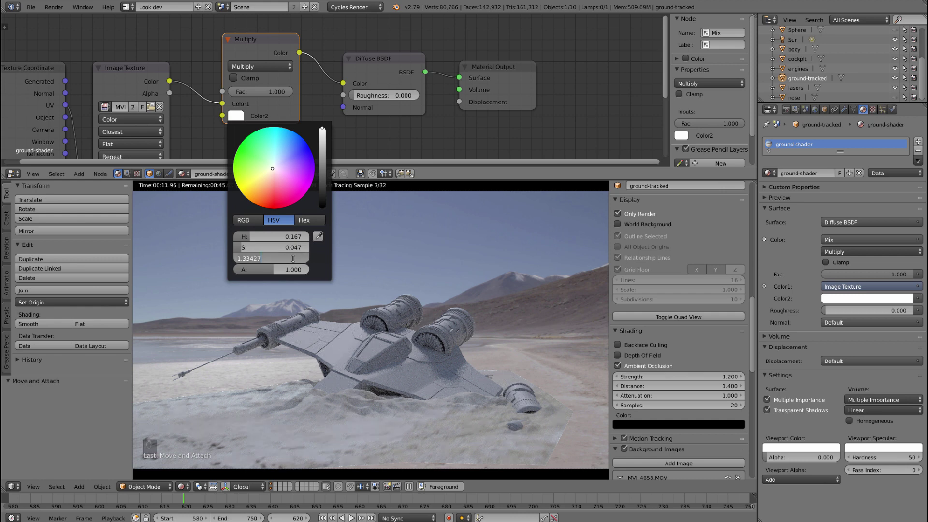
{"action": "left_click", "coordinate": [244, 259]}
{"action": "key", "text": "Delete"}
{"action": "key", "text": "Delete"}
{"action": "key", "text": "Delete"}
{"action": "key", "text": "Delete"}
{"action": "key", "text": "Return"}
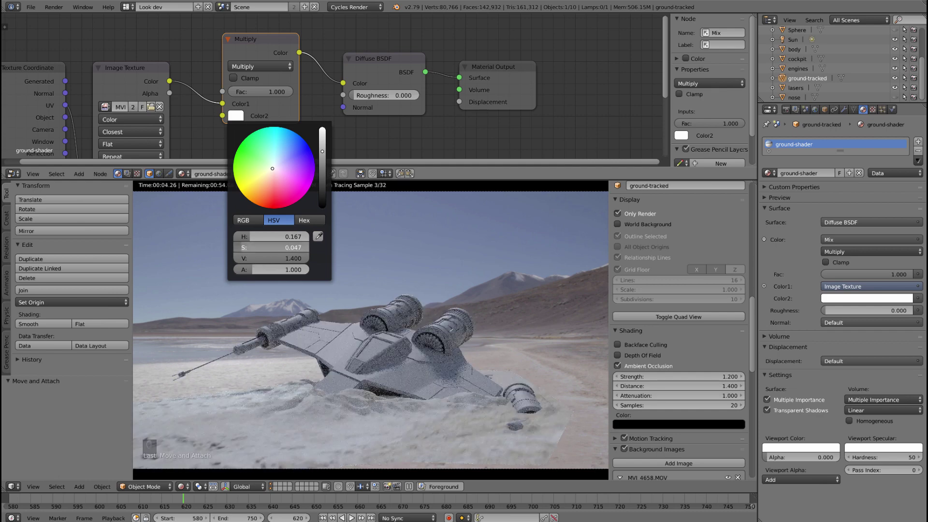
{"action": "left_click", "coordinate": [272, 169]}
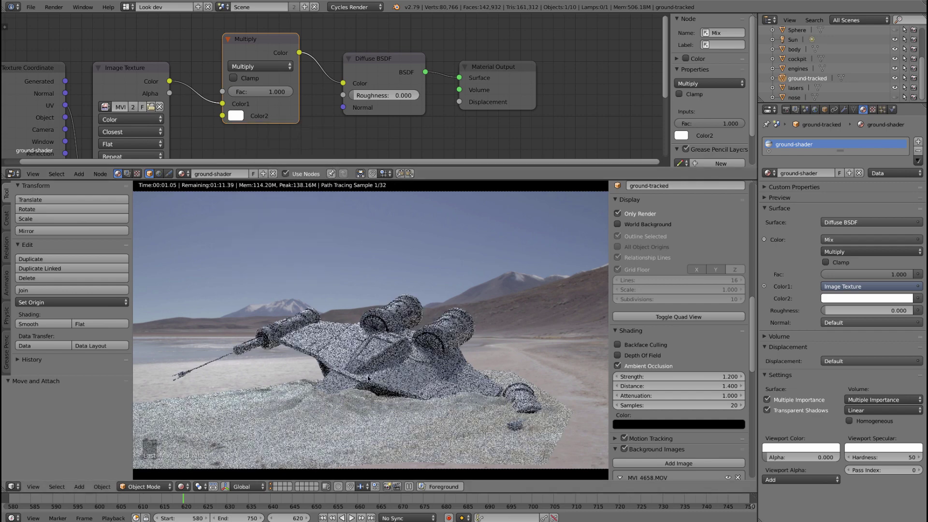
Warm the Multiply node's Color2 by setting red to about 2.298 and green to about 2.129.
{"action": "left_click", "coordinate": [235, 118]}
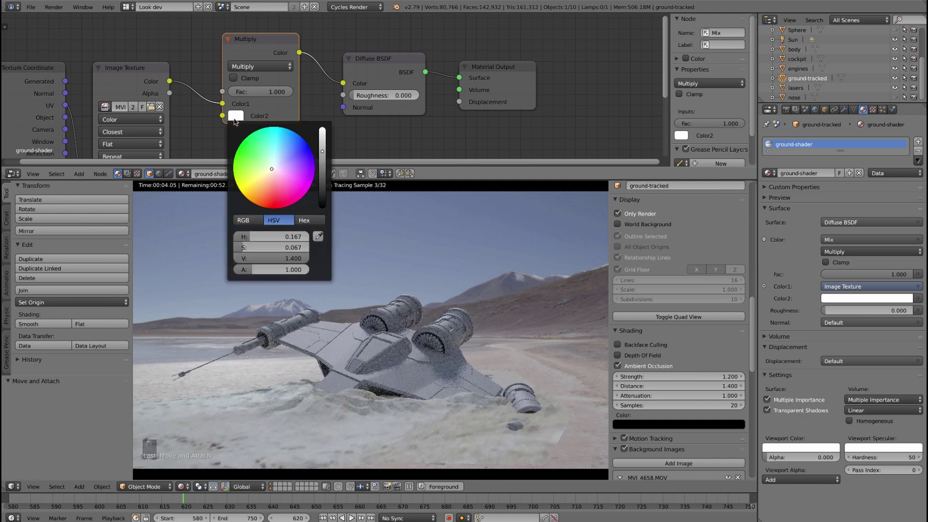
{"action": "left_click", "coordinate": [250, 221]}
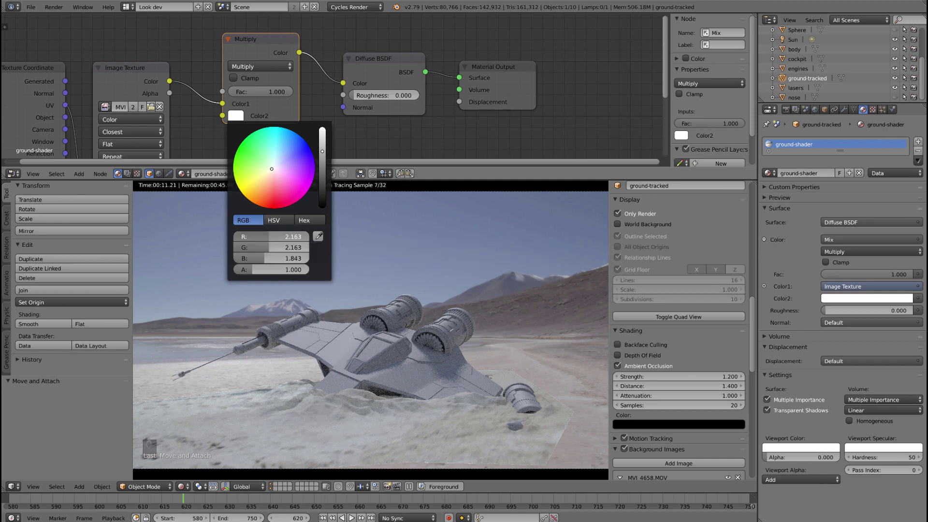
{"action": "mouse_move", "coordinate": [272, 237]}
{"action": "left_mouse_down"}
{"action": "mouse_move", "coordinate": [281, 236]}
{"action": "mouse_move", "coordinate": [272, 239]}
{"action": "left_mouse_up"}
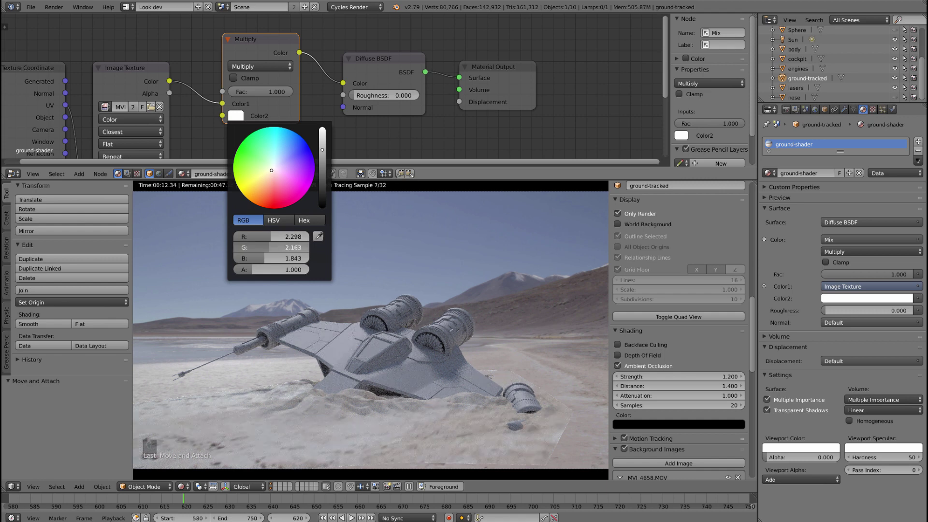
{"action": "left_click_drag", "start_coordinate": [290, 248], "coordinate": [298, 247]}
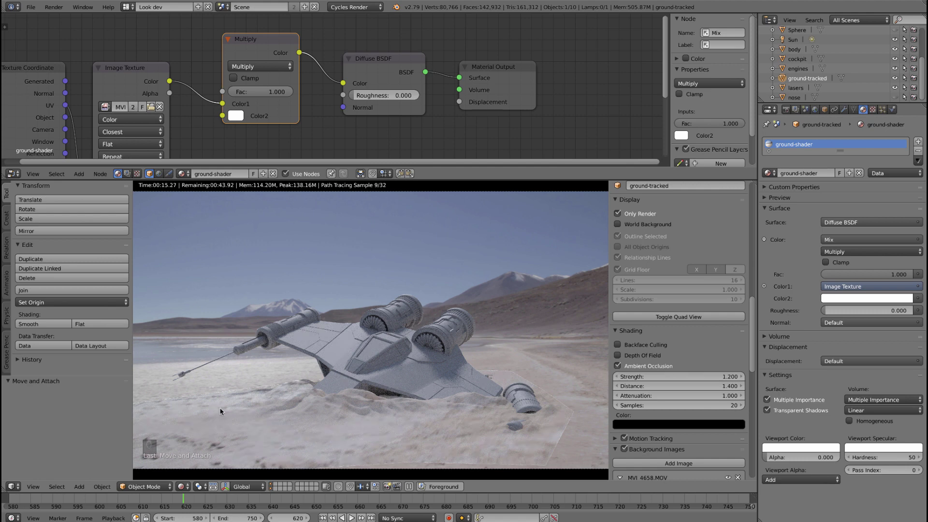
Raise the saturation of Color2 to about 0.112 and lower its green component to about 2.059.
{"action": "left_click", "coordinate": [235, 116]}
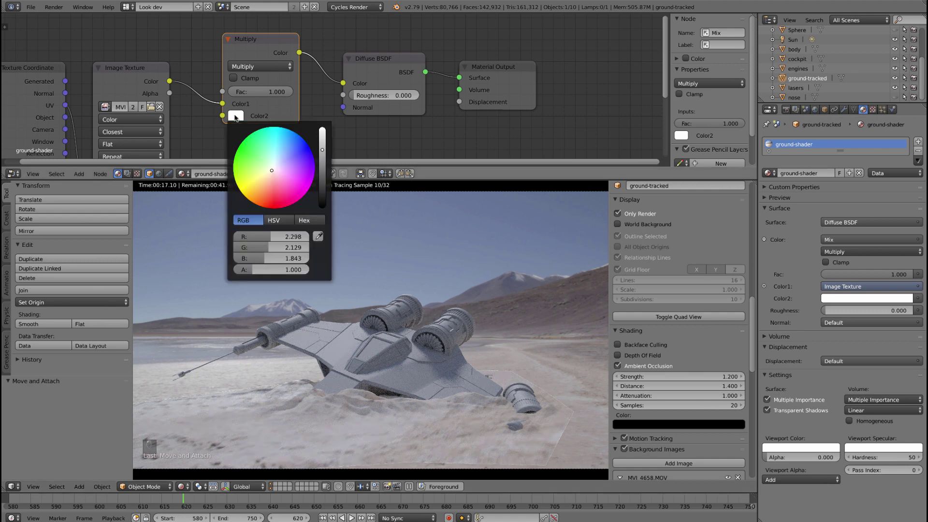
{"action": "left_click", "coordinate": [279, 221]}
{"action": "left_click_drag", "start_coordinate": [243, 251], "coordinate": [247, 251]}
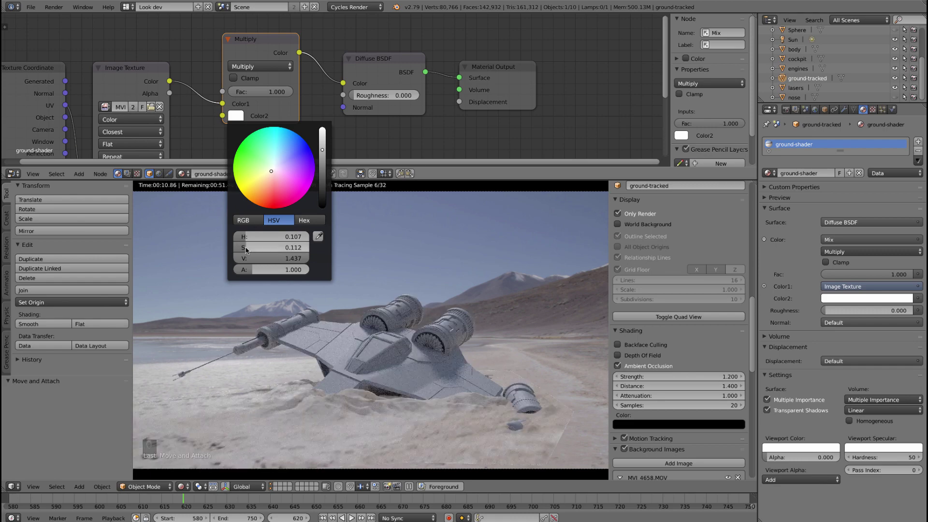
{"action": "left_click", "coordinate": [248, 221]}
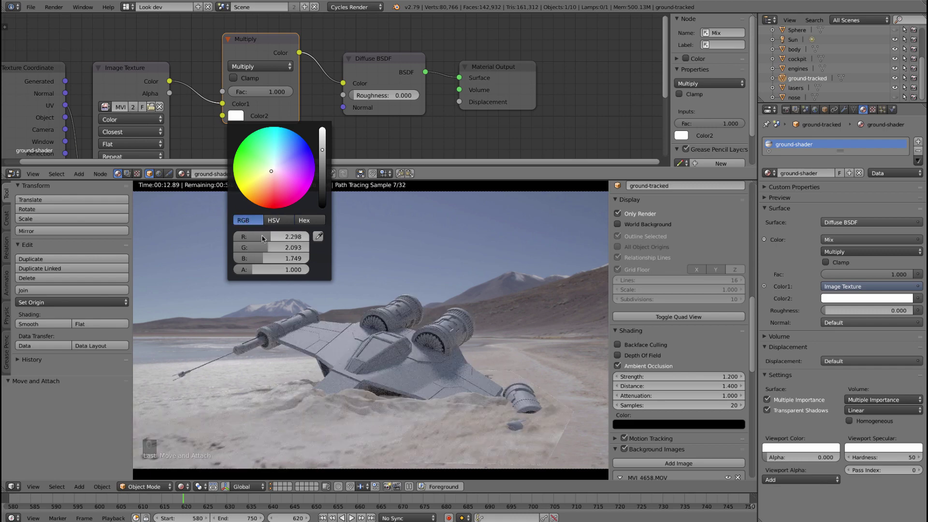
{"action": "left_click_drag", "start_coordinate": [269, 251], "coordinate": [336, 266]}
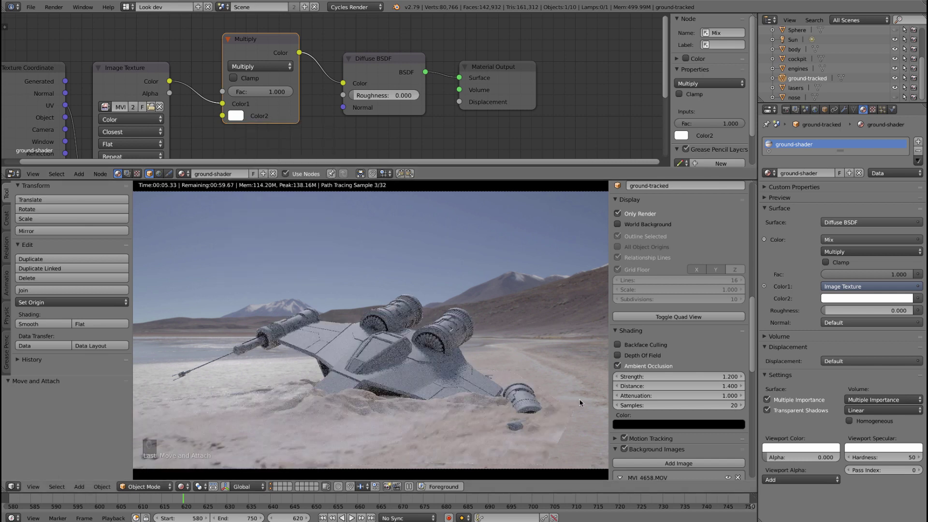
Review the Color2 values and check how the ground blends with the footage at frames 701 and 648.
{"action": "left_click", "coordinate": [237, 116]}
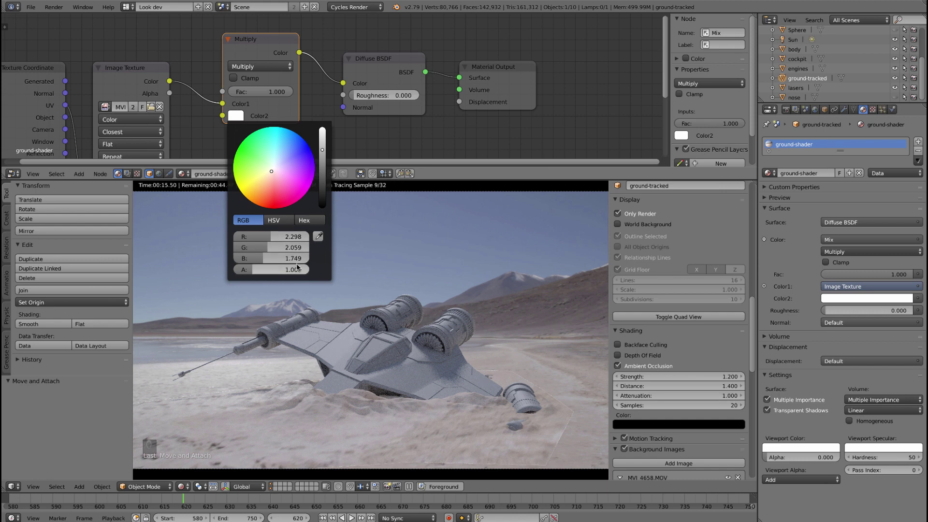
{"action": "left_click", "coordinate": [273, 220]}
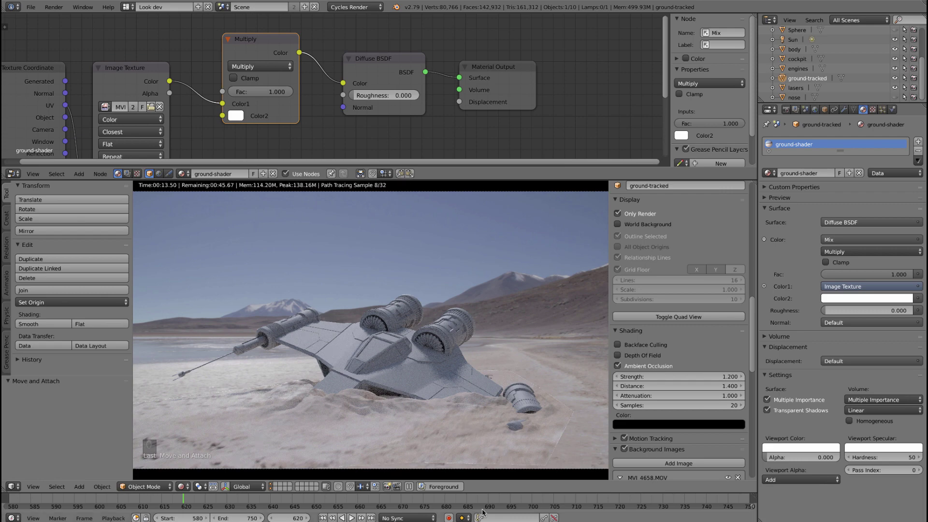
{"action": "left_click", "coordinate": [535, 504]}
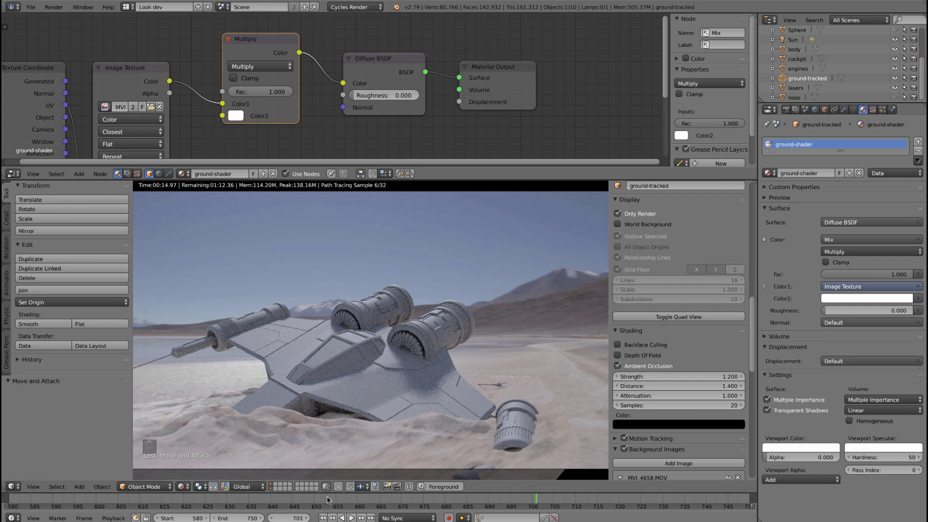
{"action": "left_click", "coordinate": [305, 500]}
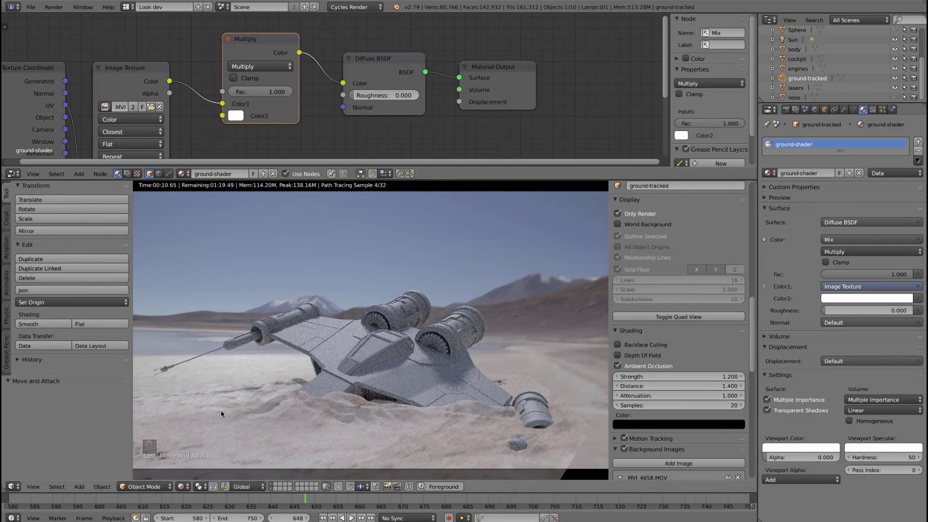
Lower the red component of the Multiply node's Color2 slightly, to about 2.264.
{"action": "left_click", "coordinate": [242, 111]}
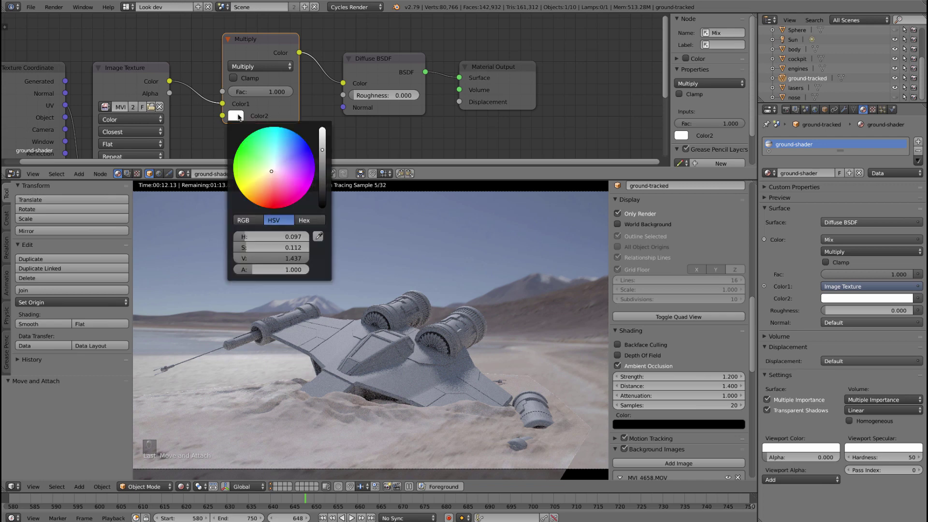
{"action": "left_click", "coordinate": [255, 223]}
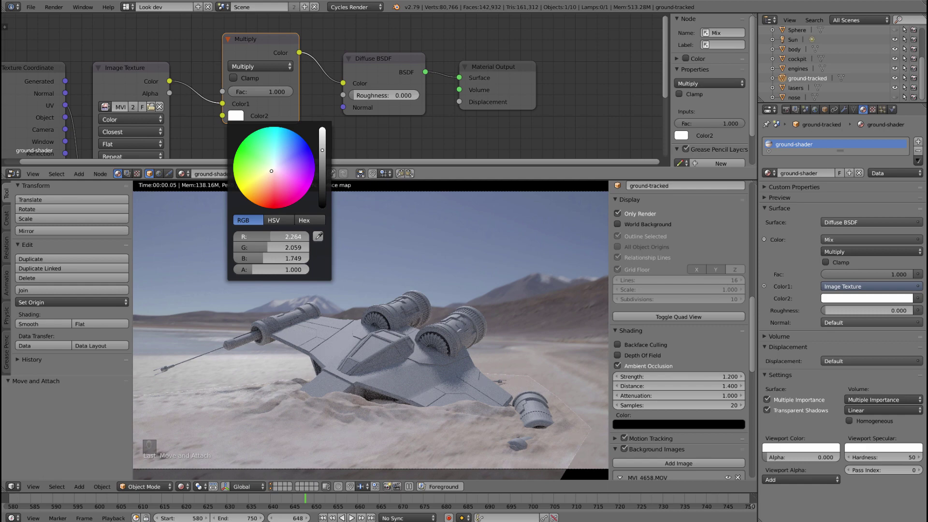
{"action": "left_click_drag", "start_coordinate": [271, 236], "coordinate": [261, 236]}
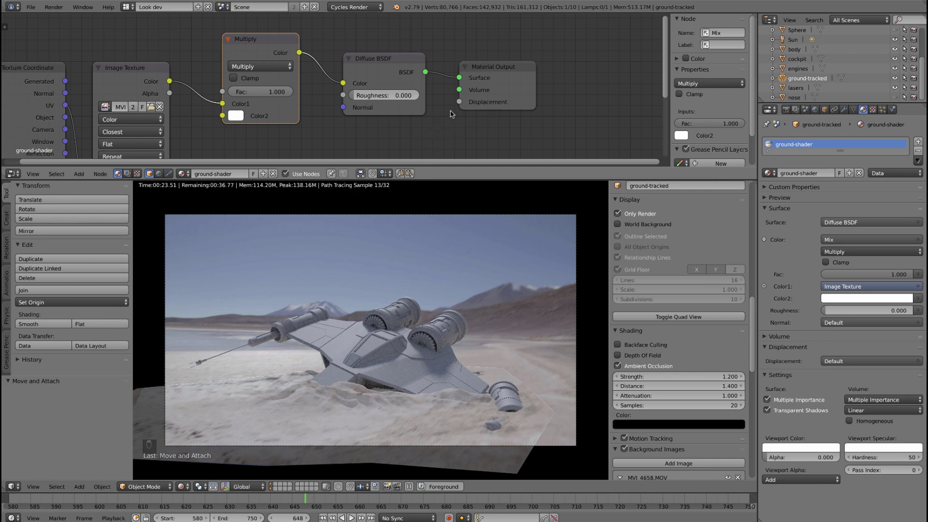
Move the Material Output node farther from the Diffuse BSDF and add a Transparent BSDF node below the Diffuse BSDF.
{"action": "left_click_drag", "start_coordinate": [473, 69], "coordinate": [550, 66]}
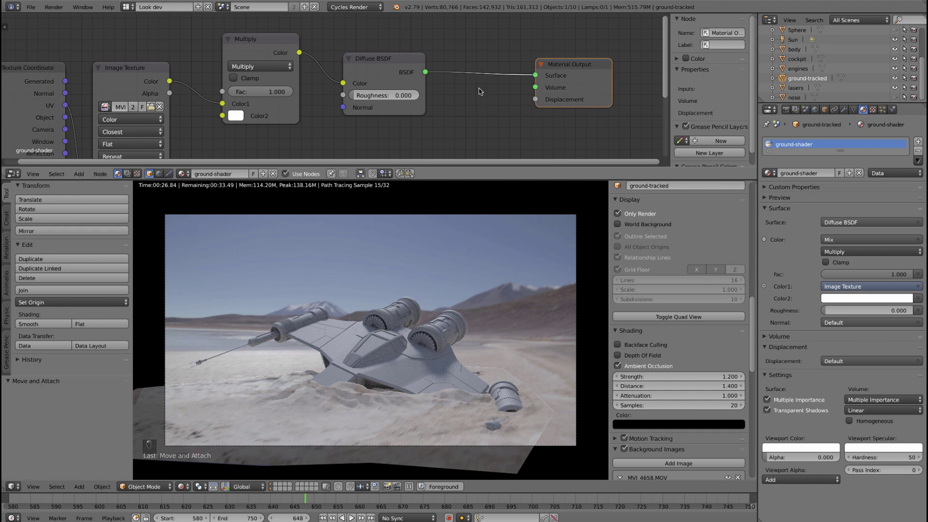
{"action": "left_click", "coordinate": [78, 174]}
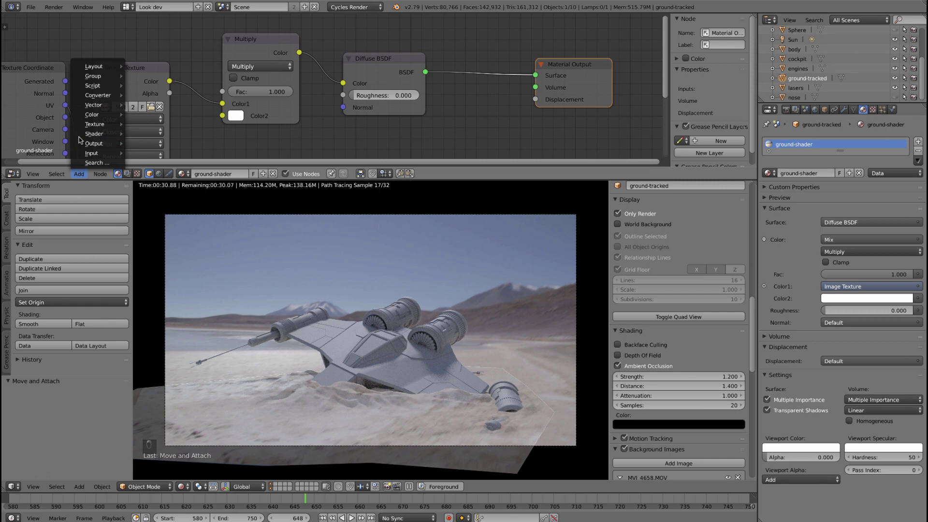
{"action": "left_click", "coordinate": [77, 175]}
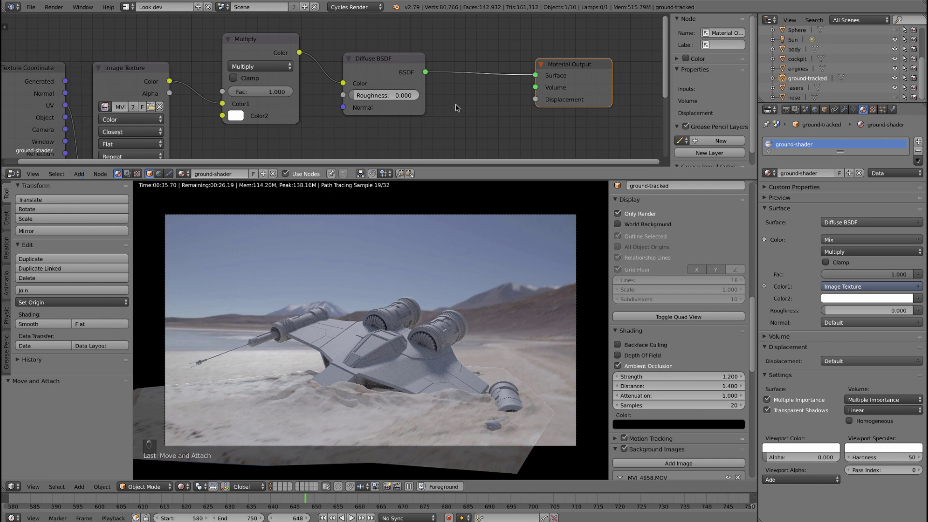
{"action": "key", "text": "shift+a"}
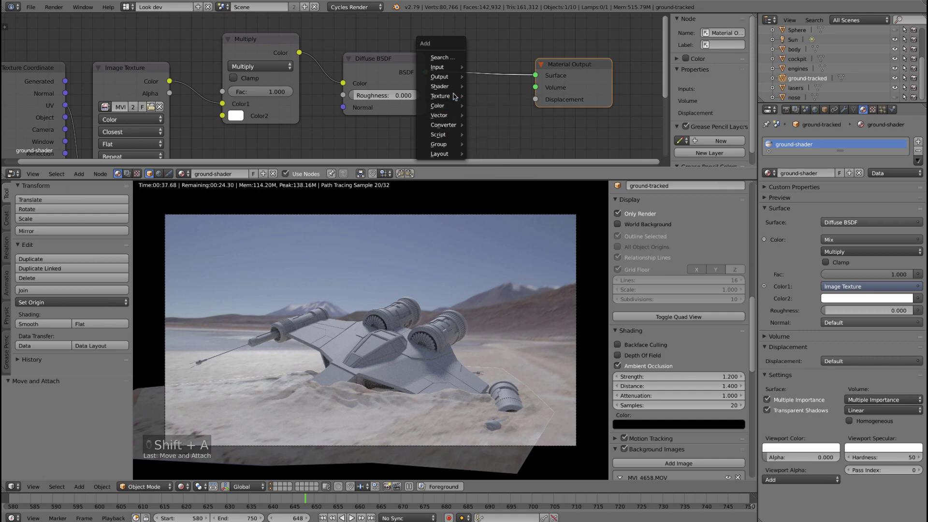
{"action": "mouse_move", "coordinate": [449, 86]}
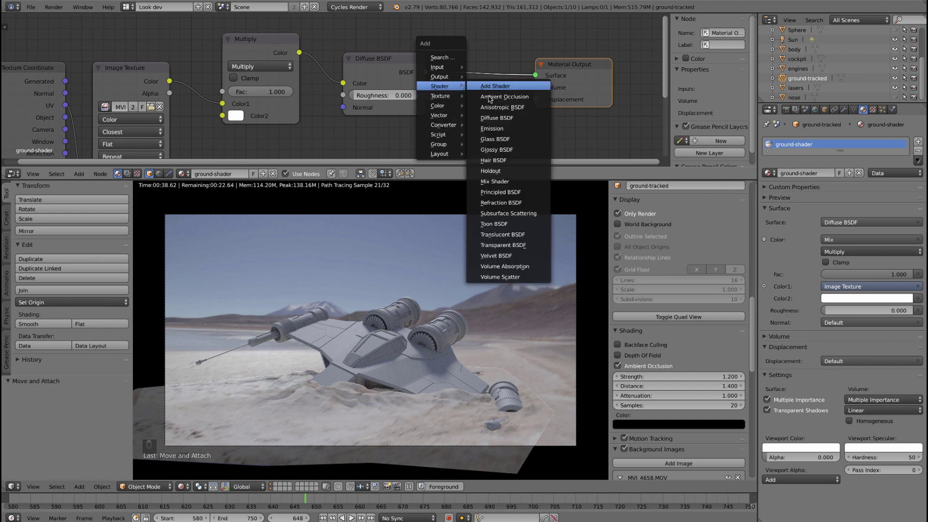
{"action": "left_click", "coordinate": [501, 245]}
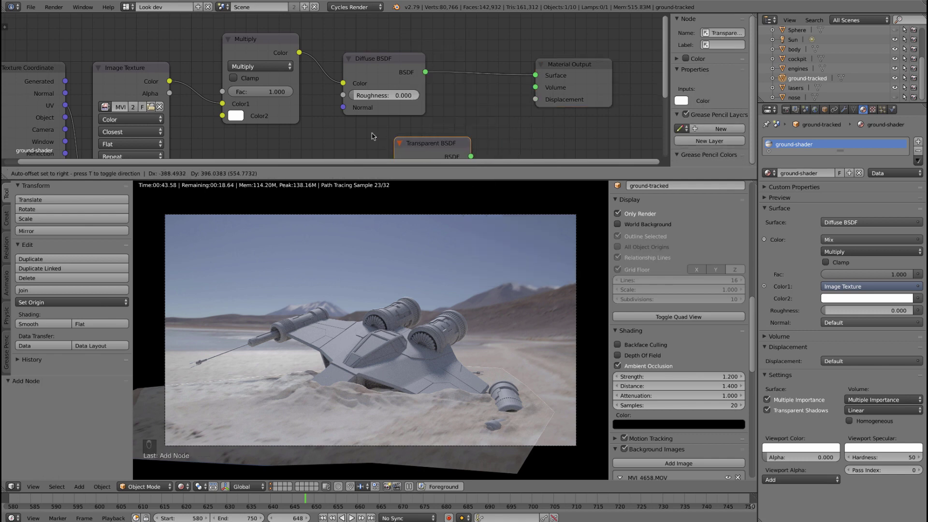
{"action": "left_click", "coordinate": [351, 130]}
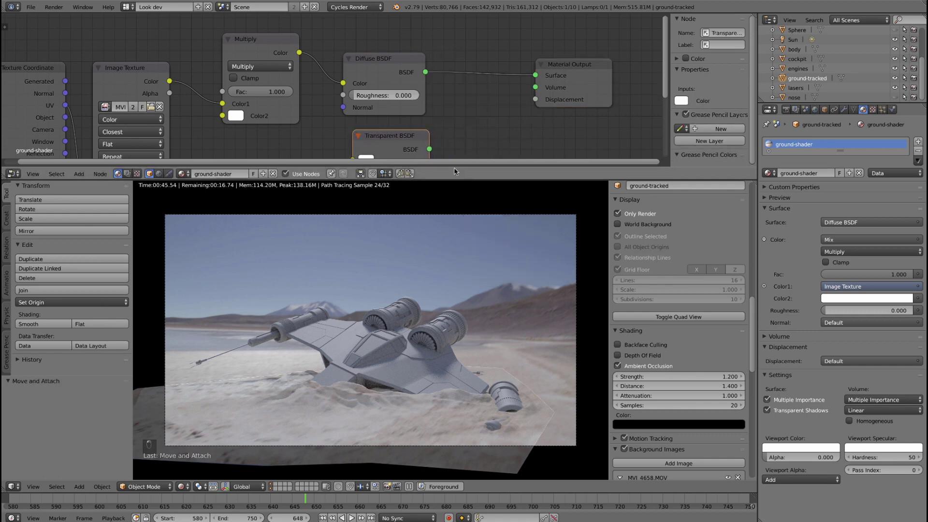
Insert a Mix Shader between the Diffuse BSDF and Material Output nodes and connect the Transparent BSDF to its second shader input.
{"action": "left_click_drag", "start_coordinate": [453, 166], "coordinate": [454, 181]}
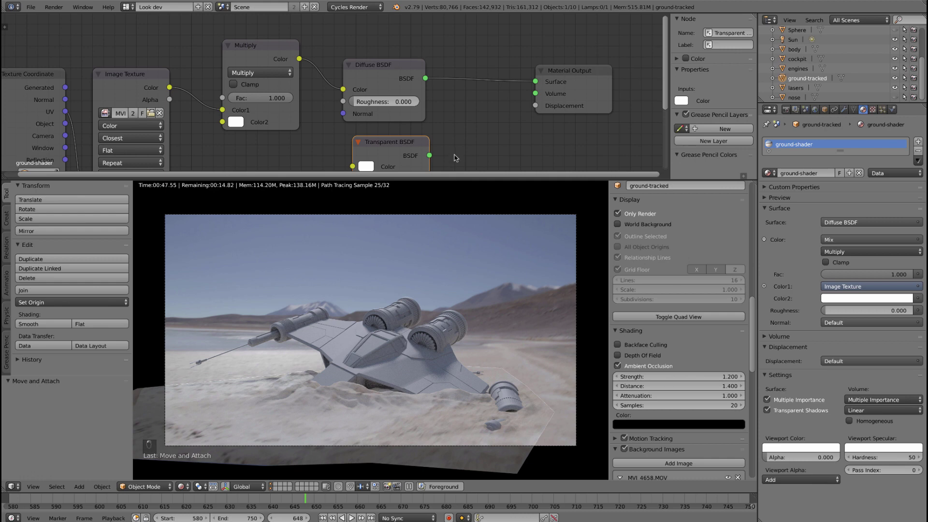
{"action": "key", "text": "shift+a"}
{"action": "mouse_move", "coordinate": [470, 121]}
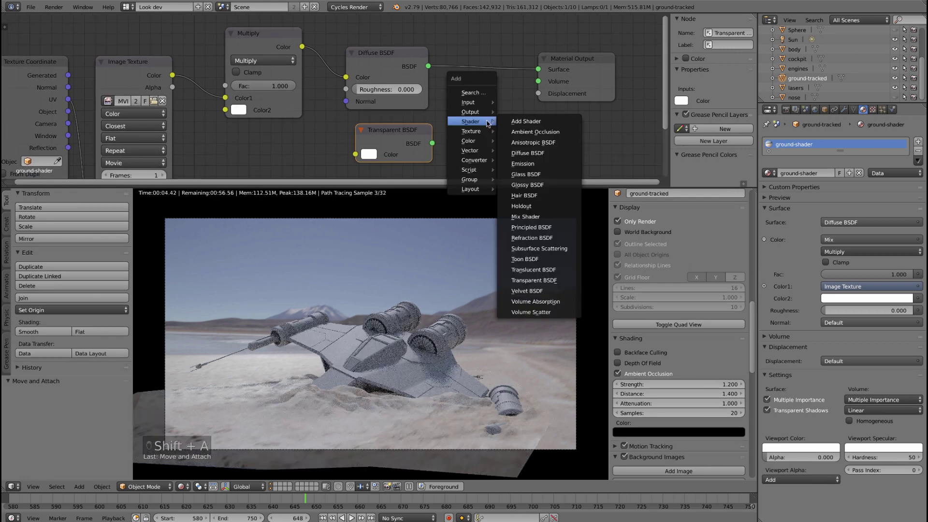
{"action": "left_click", "coordinate": [526, 216]}
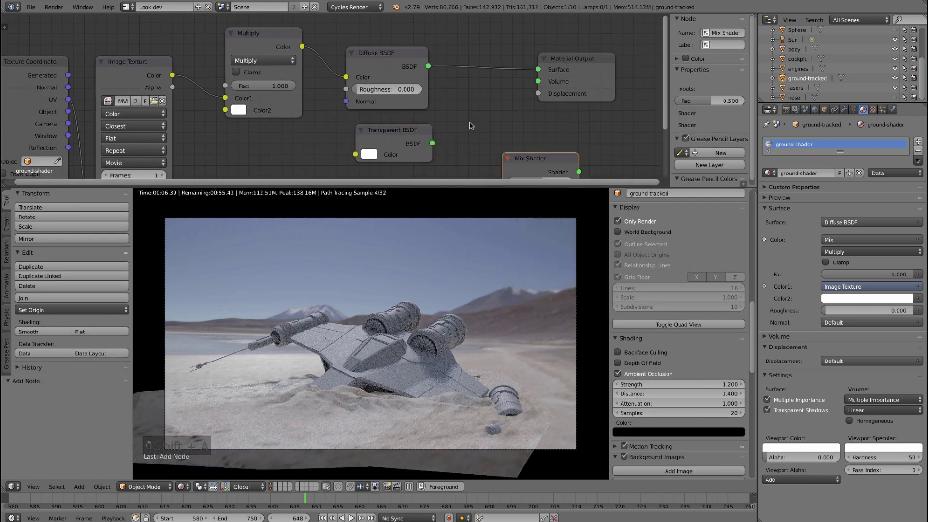
{"action": "left_click", "coordinate": [462, 103]}
{"action": "left_click_drag", "start_coordinate": [462, 102], "coordinate": [472, 42]}
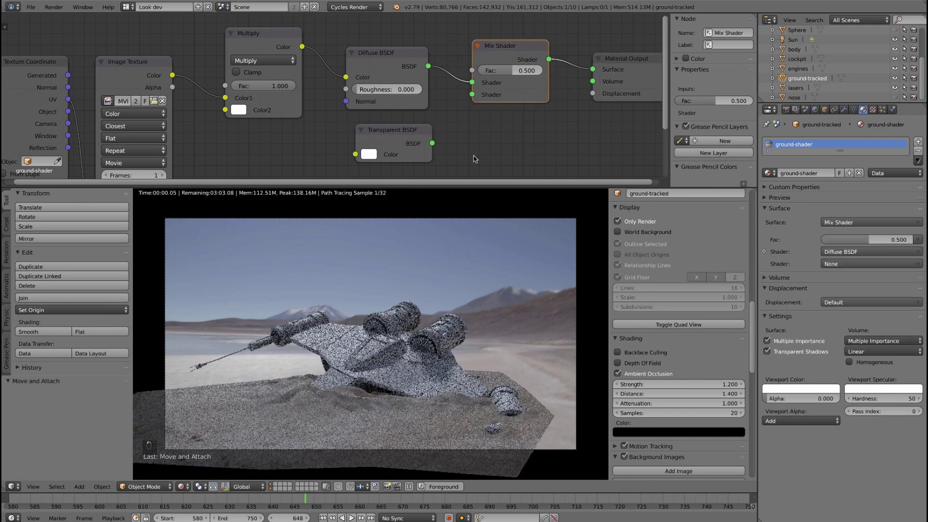
{"action": "left_click_drag", "start_coordinate": [433, 144], "coordinate": [473, 95]}
{"action": "left_click_drag", "start_coordinate": [406, 139], "coordinate": [393, 140]}
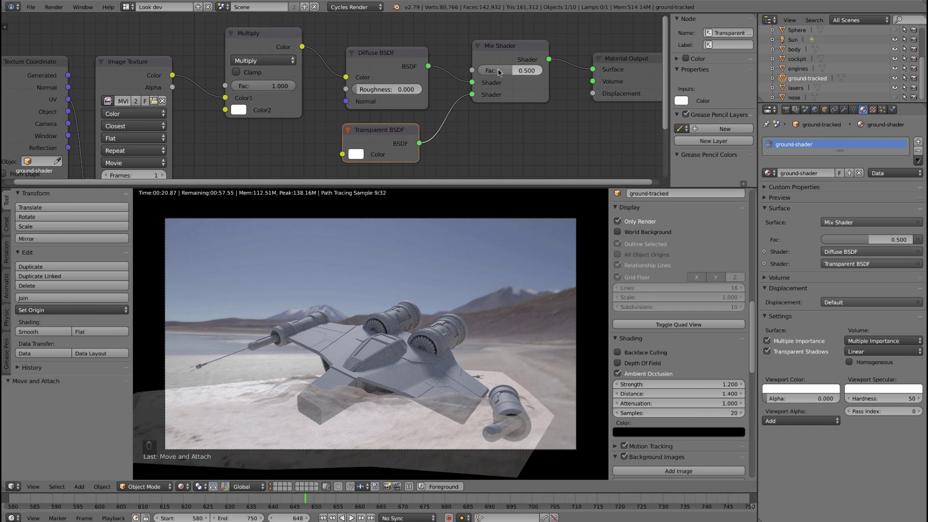
Test the Mix Shader's factor at 0 and 1 to compare diffuse with transparent, and set it back to 0.
{"action": "left_click_drag", "start_coordinate": [500, 73], "coordinate": [476, 73]}
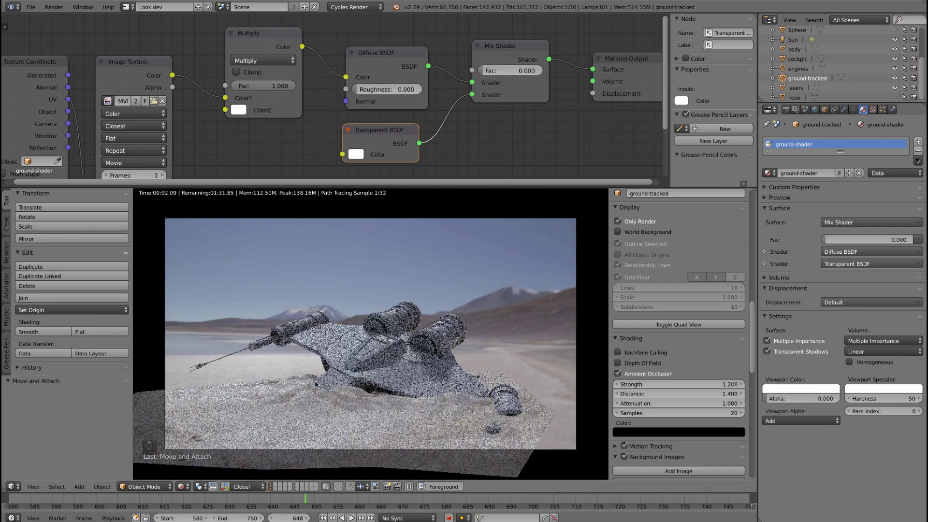
{"action": "left_click_drag", "start_coordinate": [503, 70], "coordinate": [542, 71]}
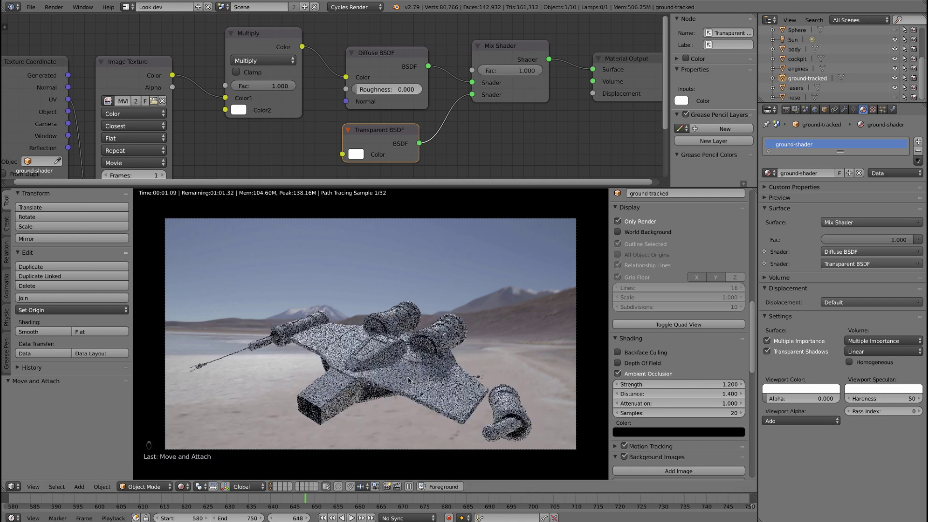
{"action": "left_click_drag", "start_coordinate": [510, 74], "coordinate": [483, 75]}
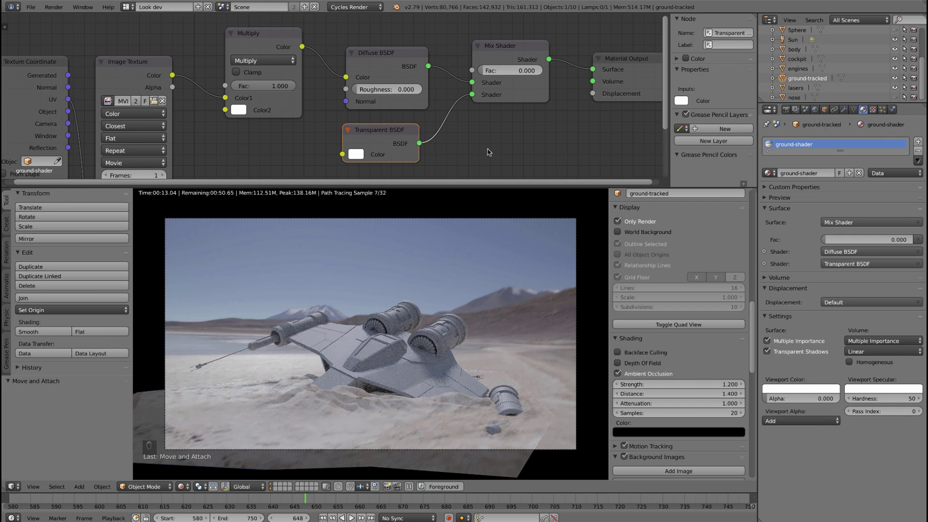
Add a Checker Texture node below the Mix Shader and set its Color2 to black.
{"action": "key", "text": "shift+a"}
{"action": "mouse_move", "coordinate": [489, 152]}
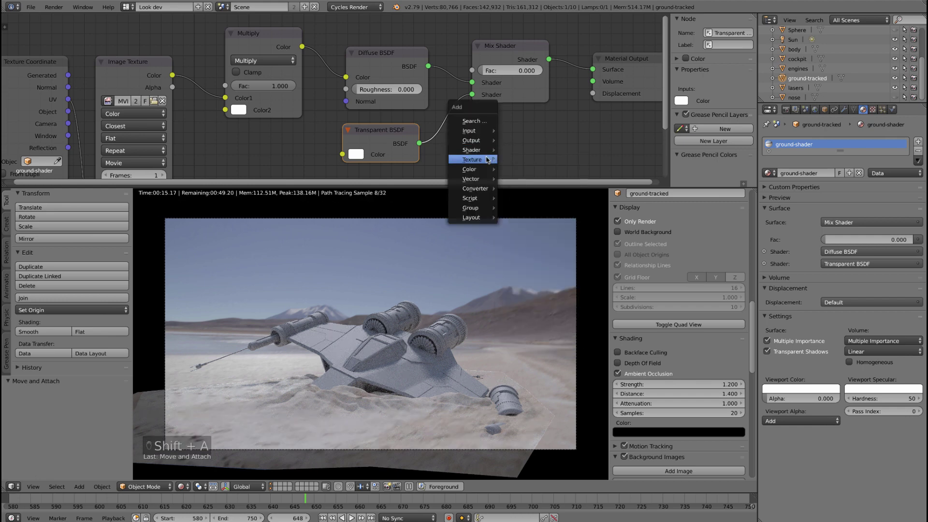
{"action": "left_click", "coordinate": [532, 170]}
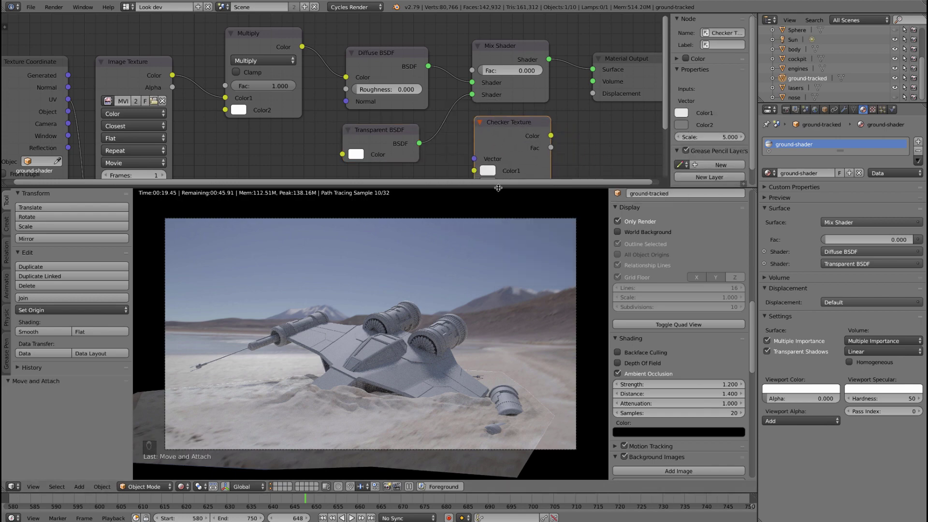
{"action": "left_click_drag", "start_coordinate": [502, 186], "coordinate": [499, 200]}
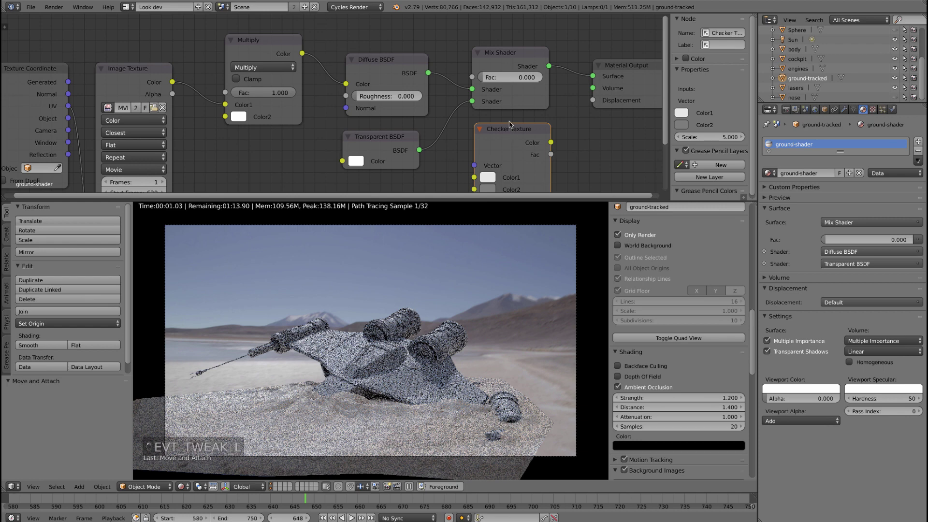
{"action": "left_click", "coordinate": [488, 189]}
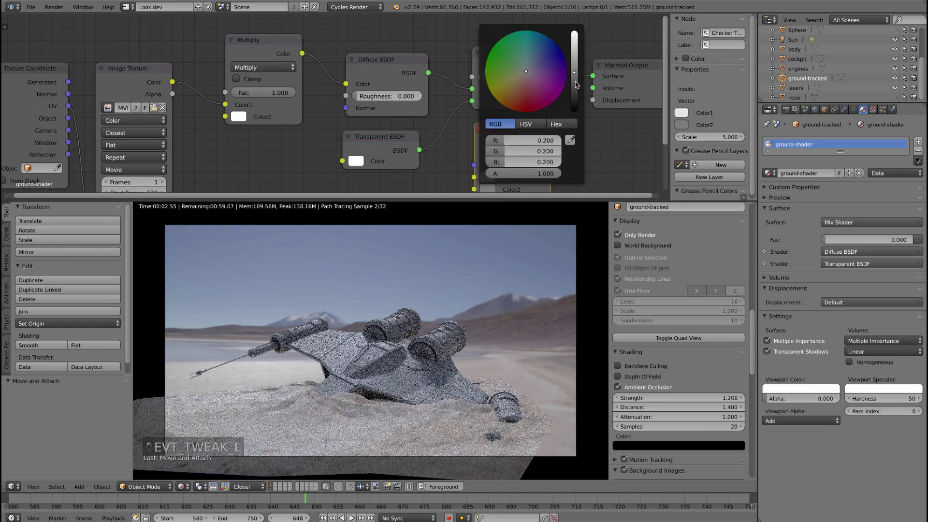
{"action": "left_click_drag", "start_coordinate": [574, 72], "coordinate": [575, 112]}
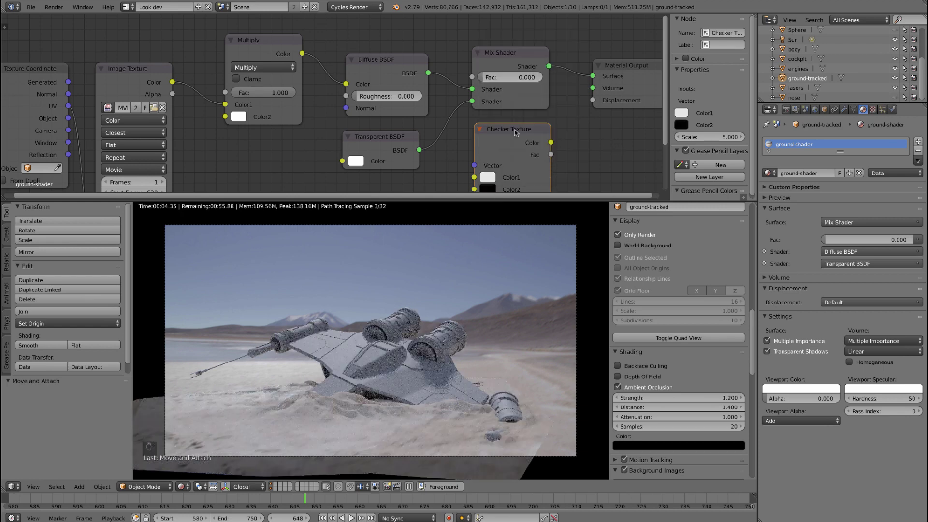
Link the Checker Texture's Fac output to the Mix Shader's Fac and the UV texture coordinates to the checker's Vector input.
{"action": "left_click_drag", "start_coordinate": [516, 133], "coordinate": [504, 121]}
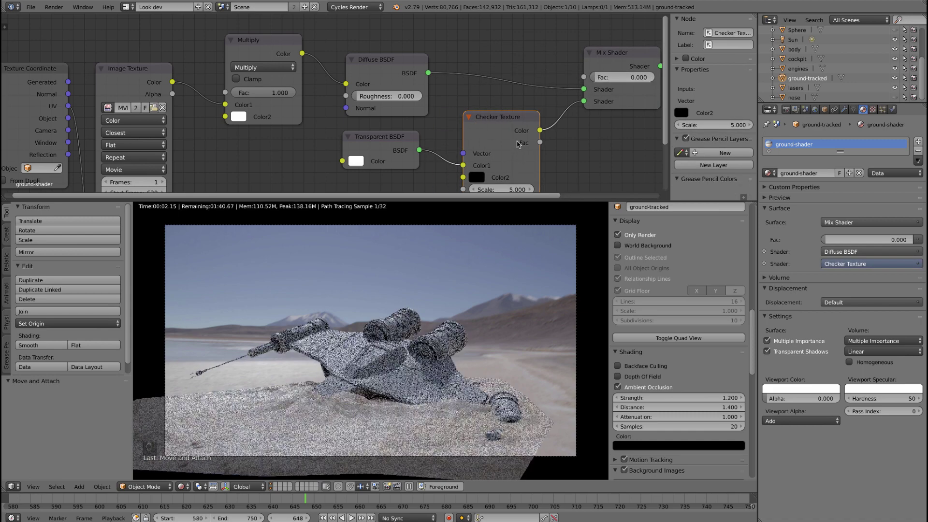
{"action": "key", "text": "ctrl+z"}
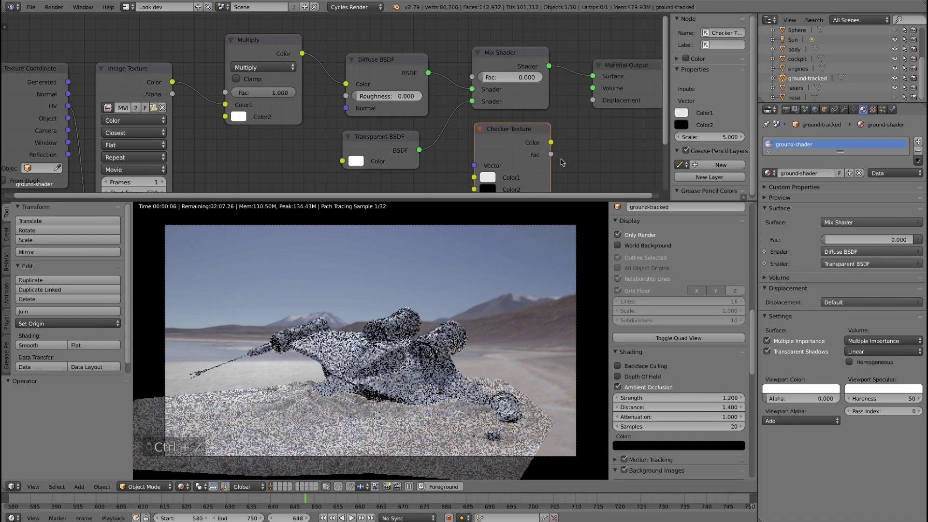
{"action": "left_click_drag", "start_coordinate": [551, 154], "coordinate": [477, 79]}
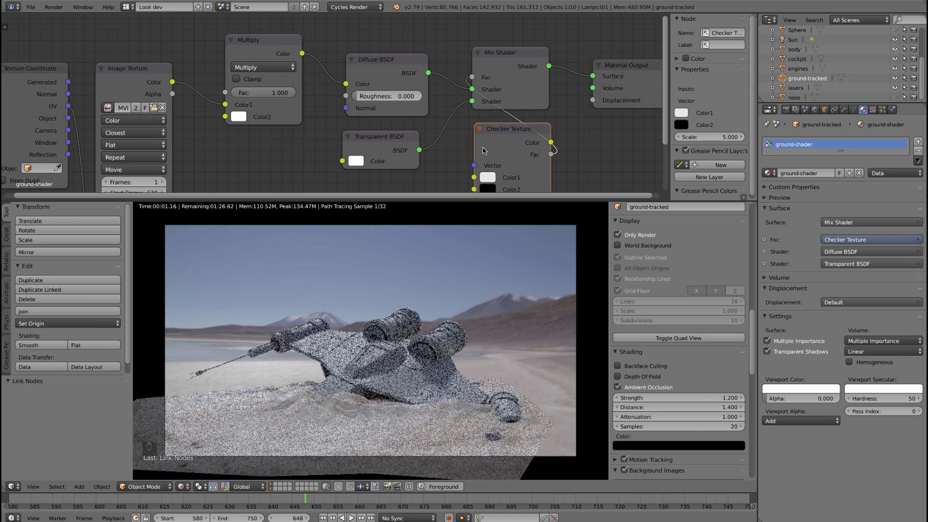
{"action": "scroll", "coordinate": [483, 150], "scroll_direction": "down", "scroll_amount": 3}
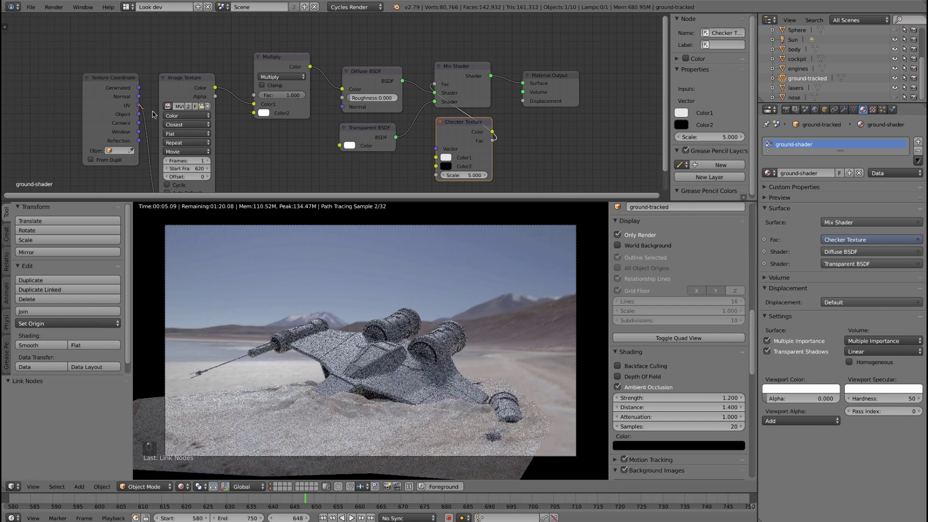
{"action": "left_click_drag", "start_coordinate": [140, 106], "coordinate": [435, 149]}
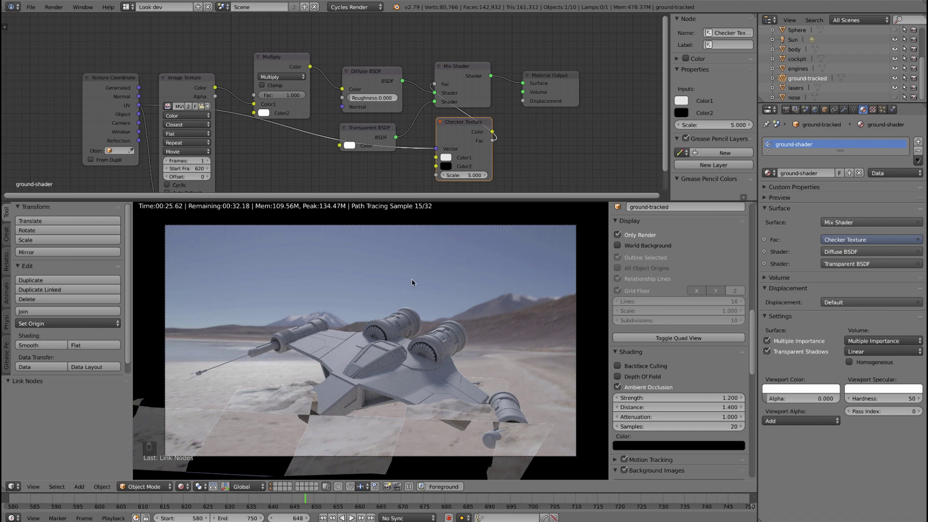
Delete the Checker Texture node from the ground shader.
{"action": "left_click_drag", "start_coordinate": [466, 125], "coordinate": [447, 131]}
{"action": "key", "text": "BackSpace"}
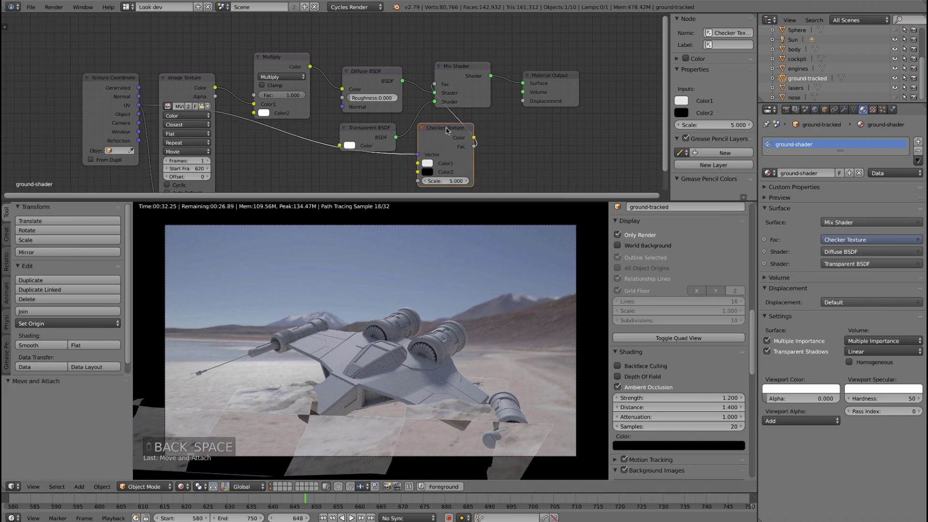
{"action": "key", "text": "x"}
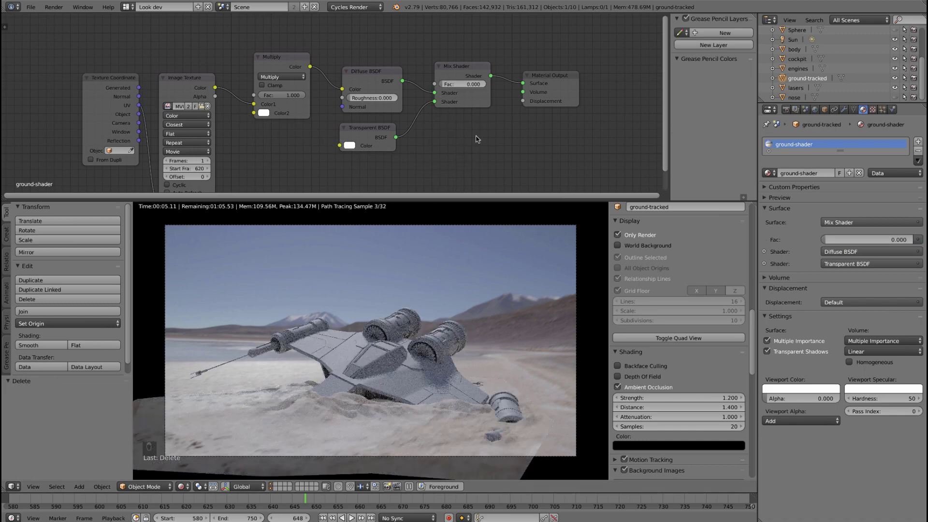